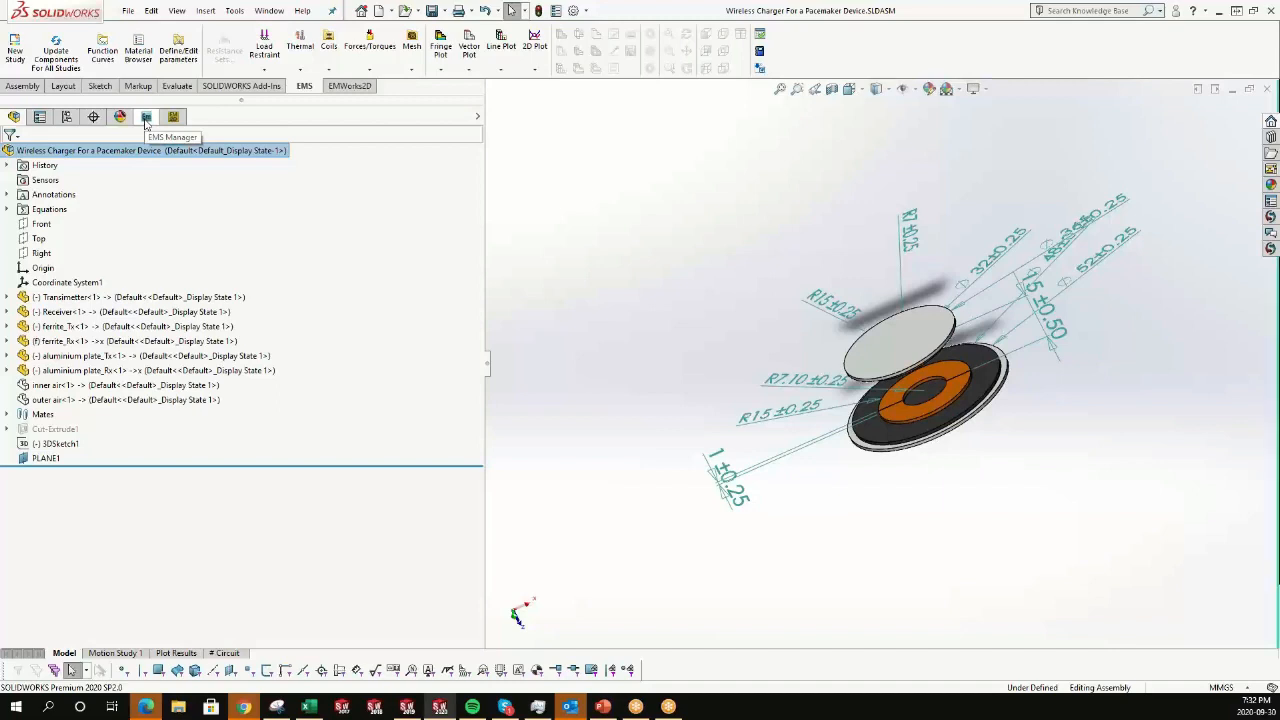
# Create a new AC Magnetic study for the wireless charger assembly.
pyautogui.click(146, 118)
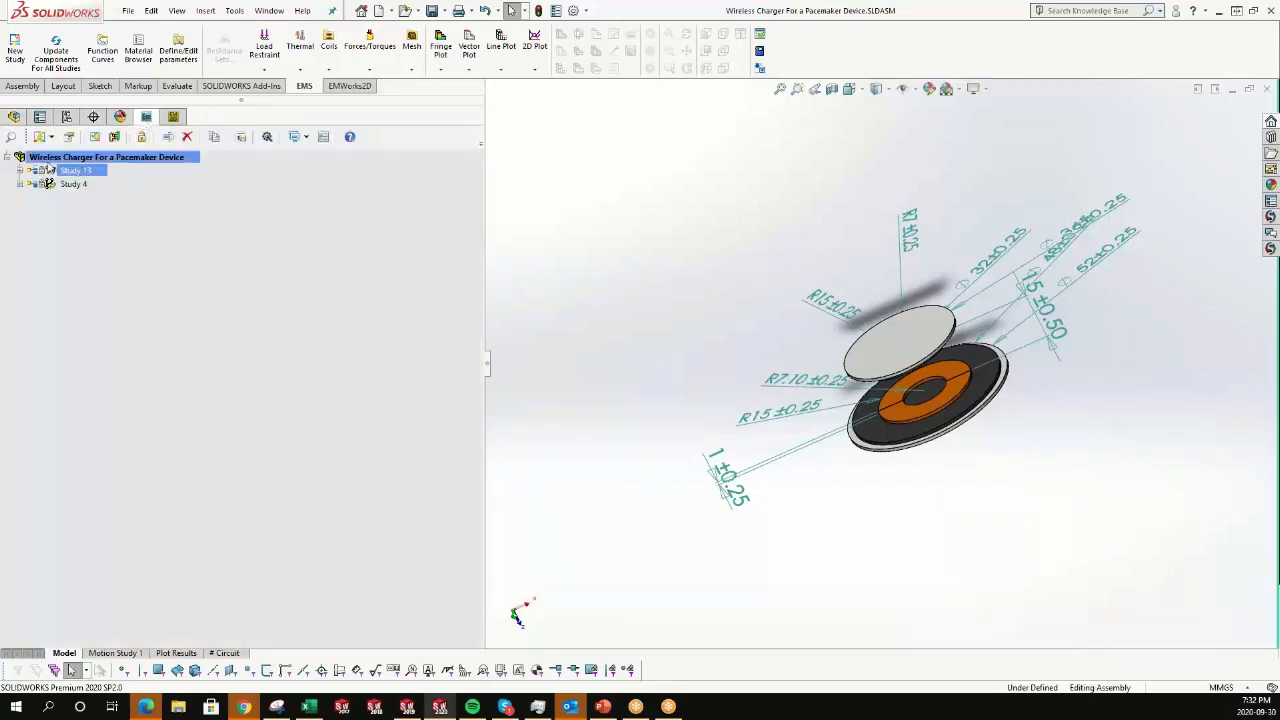
pyautogui.rightClick(124, 160)
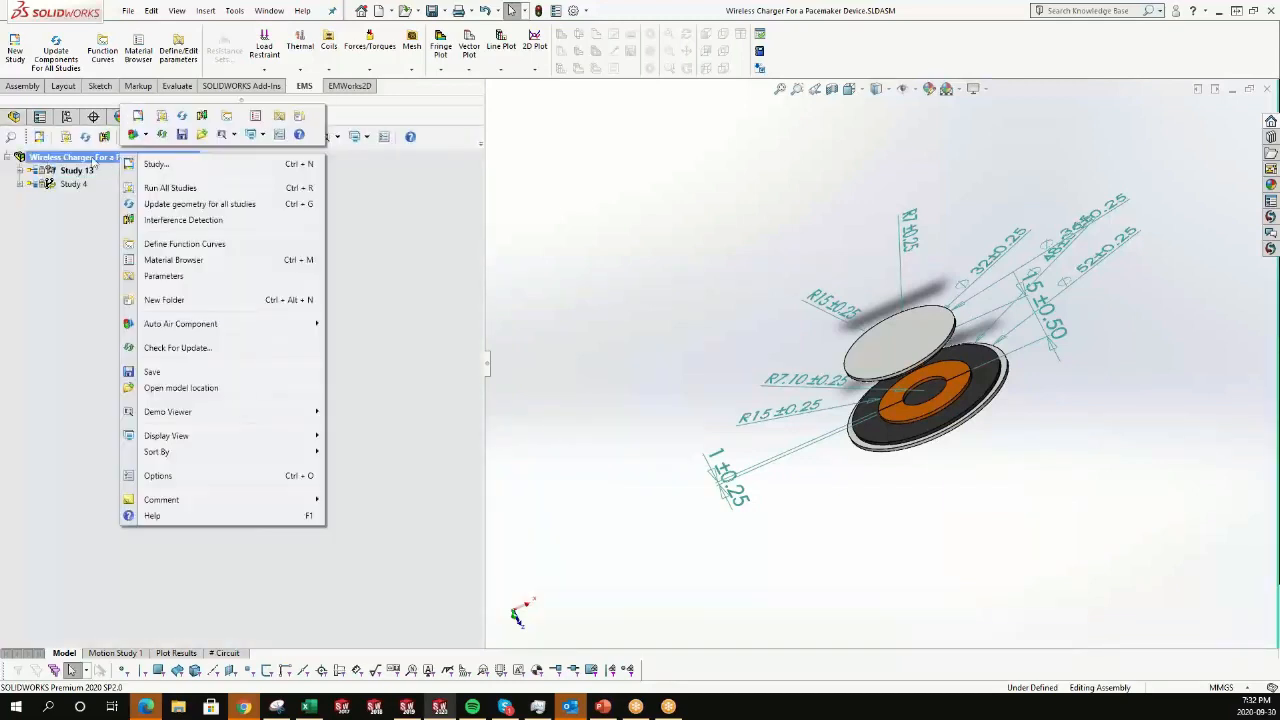
pyautogui.click(158, 165)
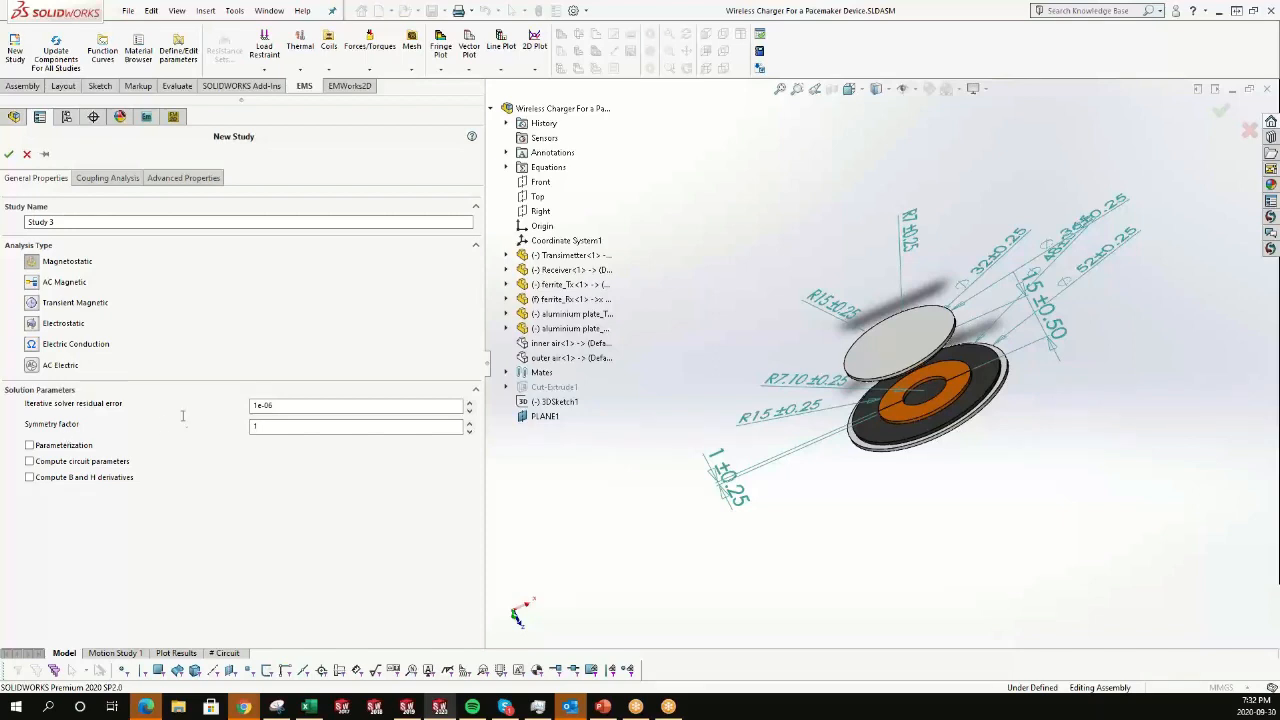
pyautogui.click(268, 405)
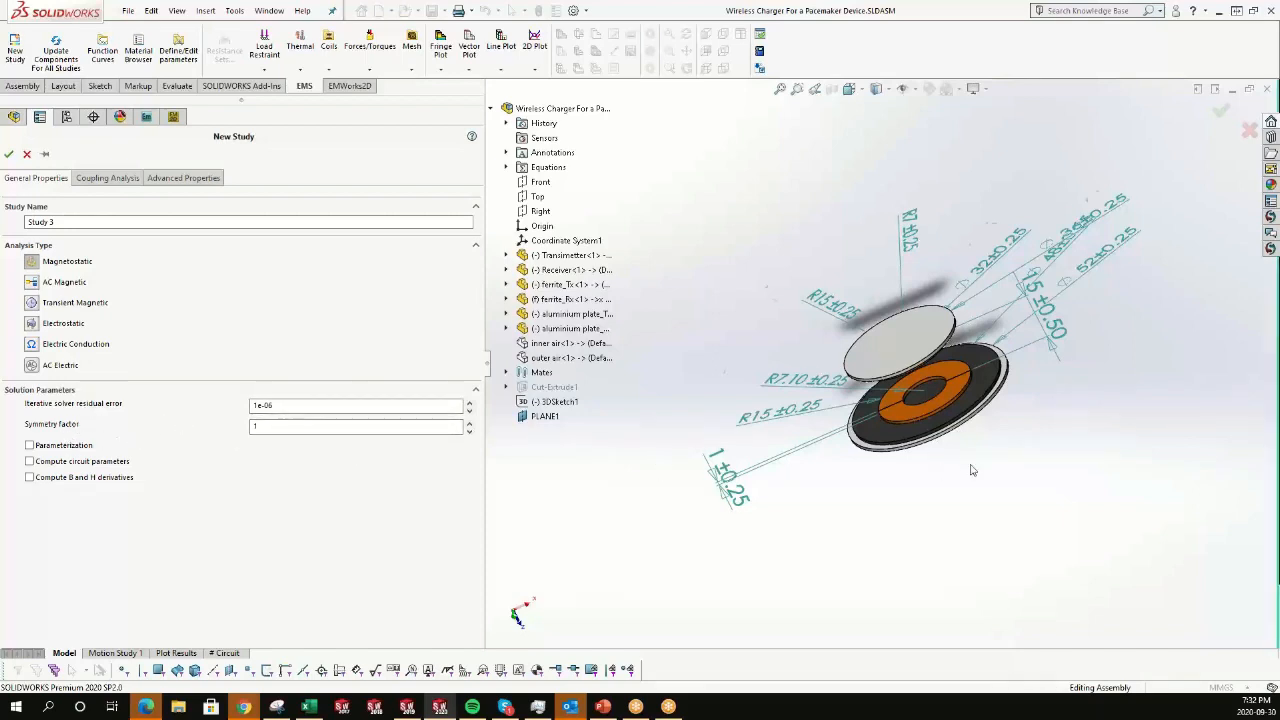
pyautogui.moveTo(965, 466)
pyautogui.mouseDown(button='middle')
pyautogui.moveTo(964, 447)
pyautogui.moveTo(986, 472)
pyautogui.mouseUp(button='middle')
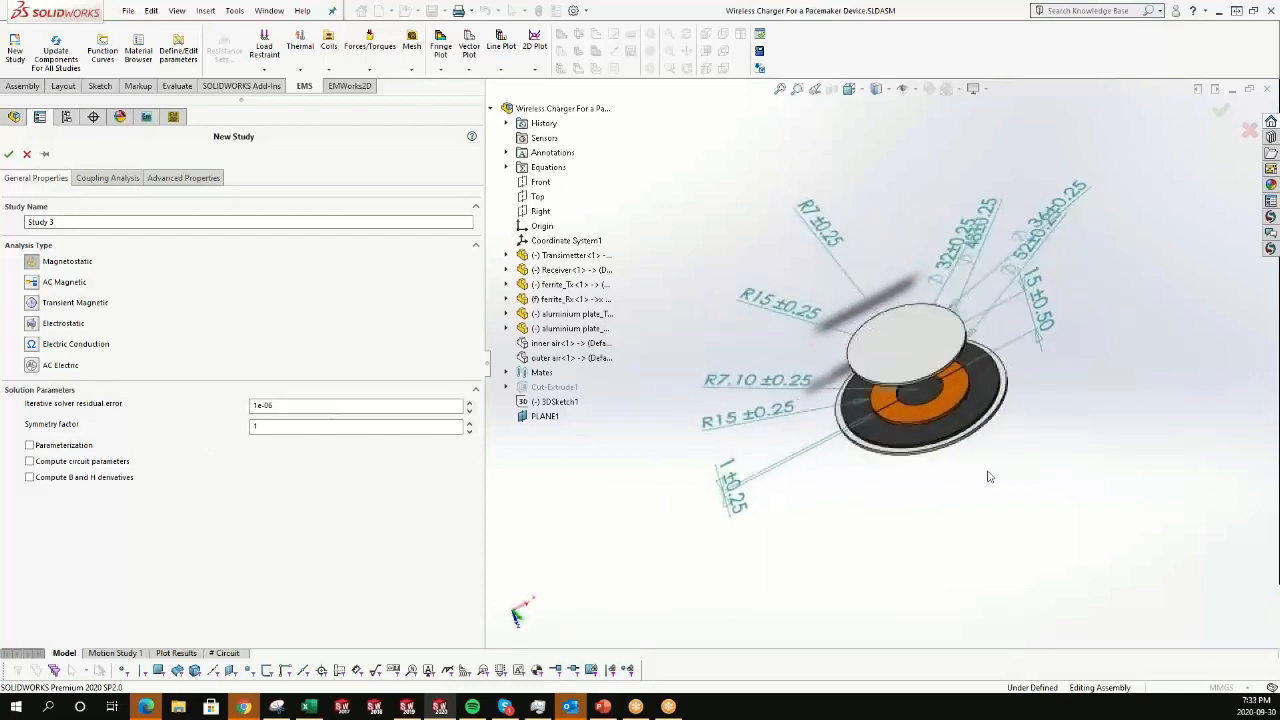
pyautogui.scroll(-3, 922, 382)
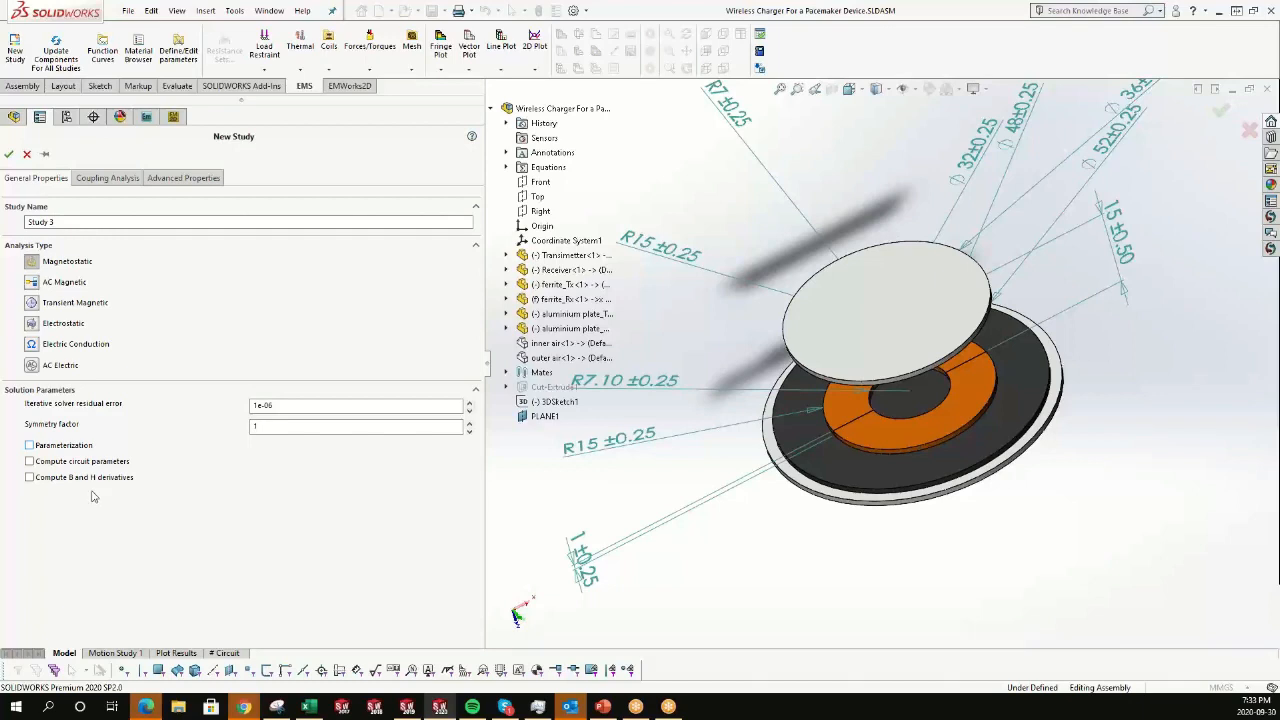
pyautogui.click(115, 182)
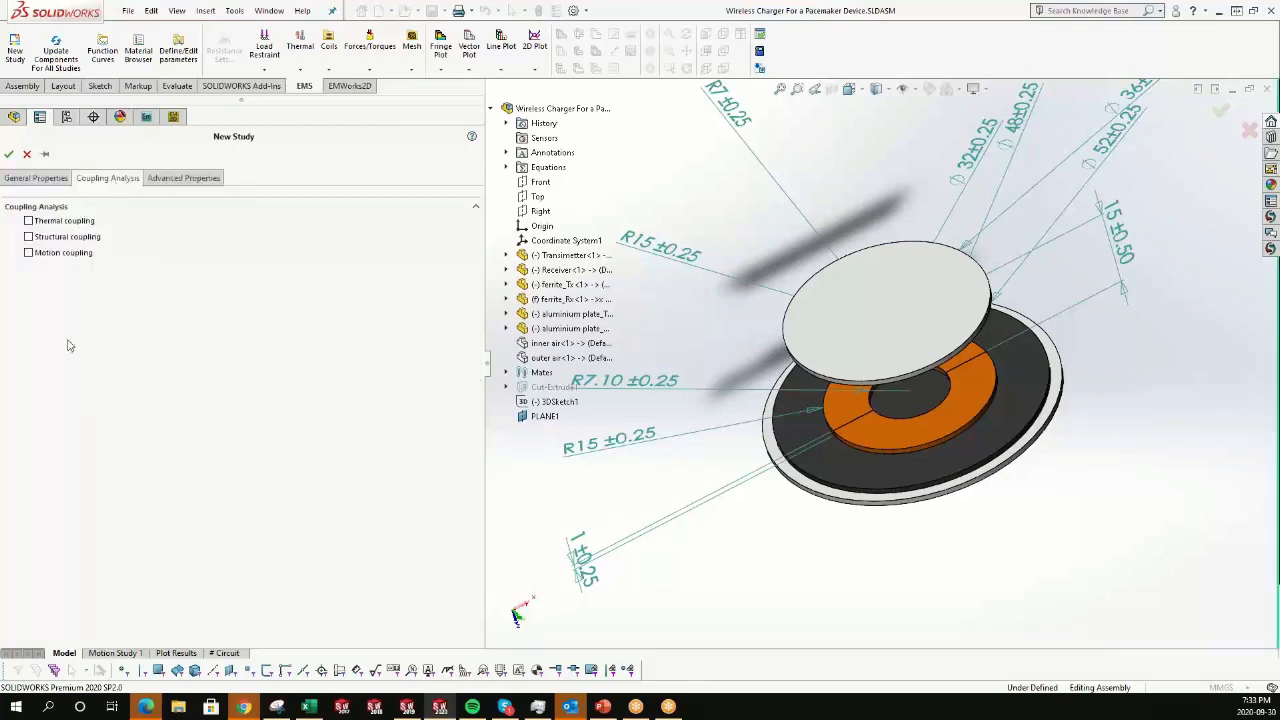
pyautogui.click(35, 180)
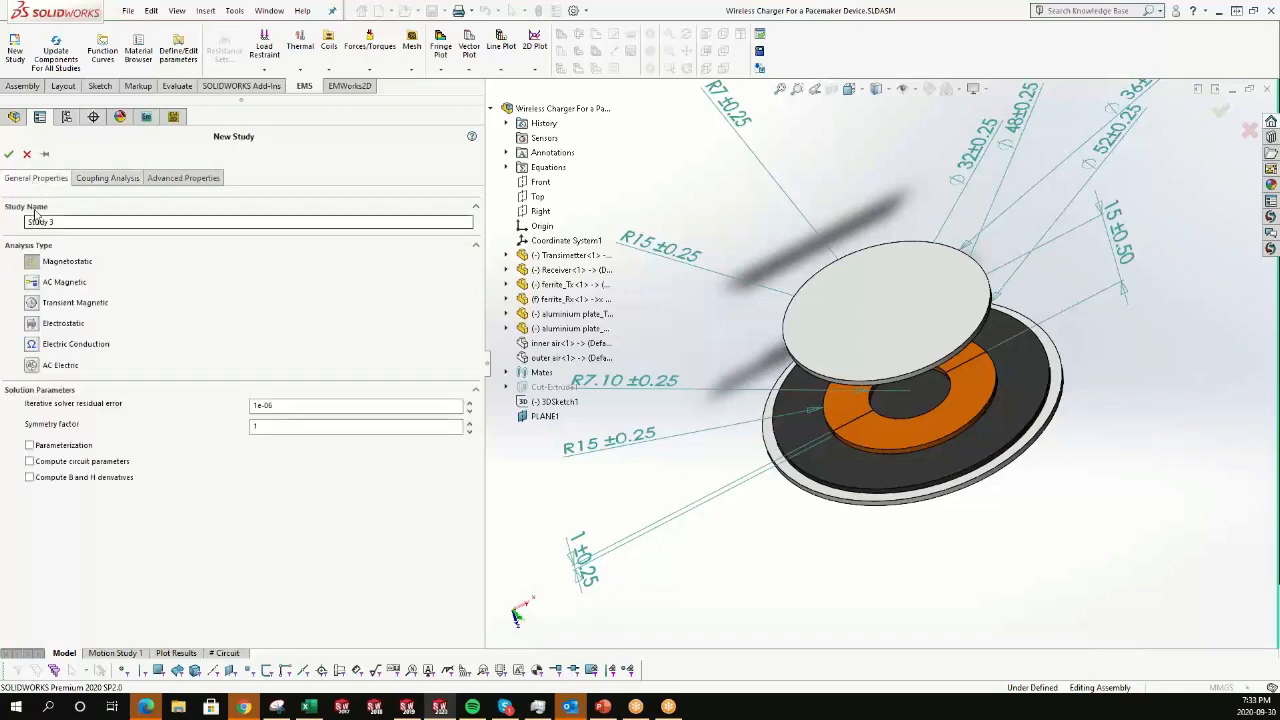
pyautogui.click(32, 286)
pyautogui.click(109, 180)
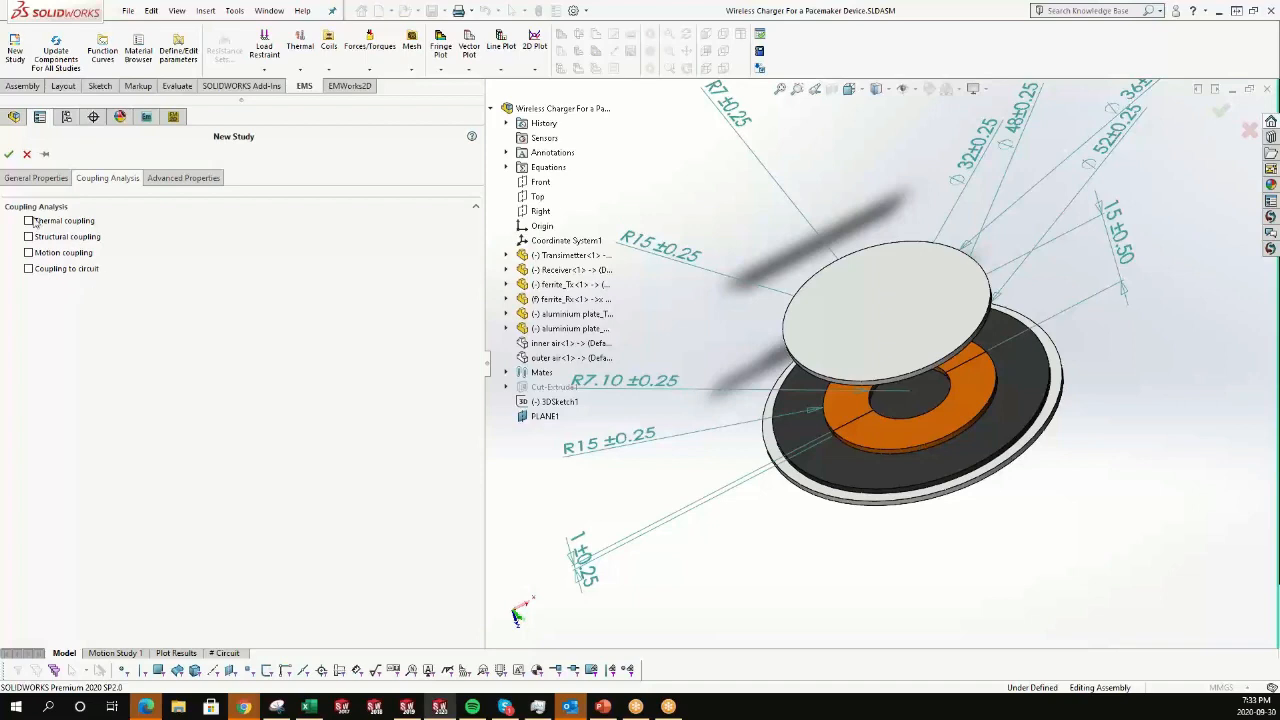
pyautogui.click(29, 158)
pyautogui.click(10, 154)
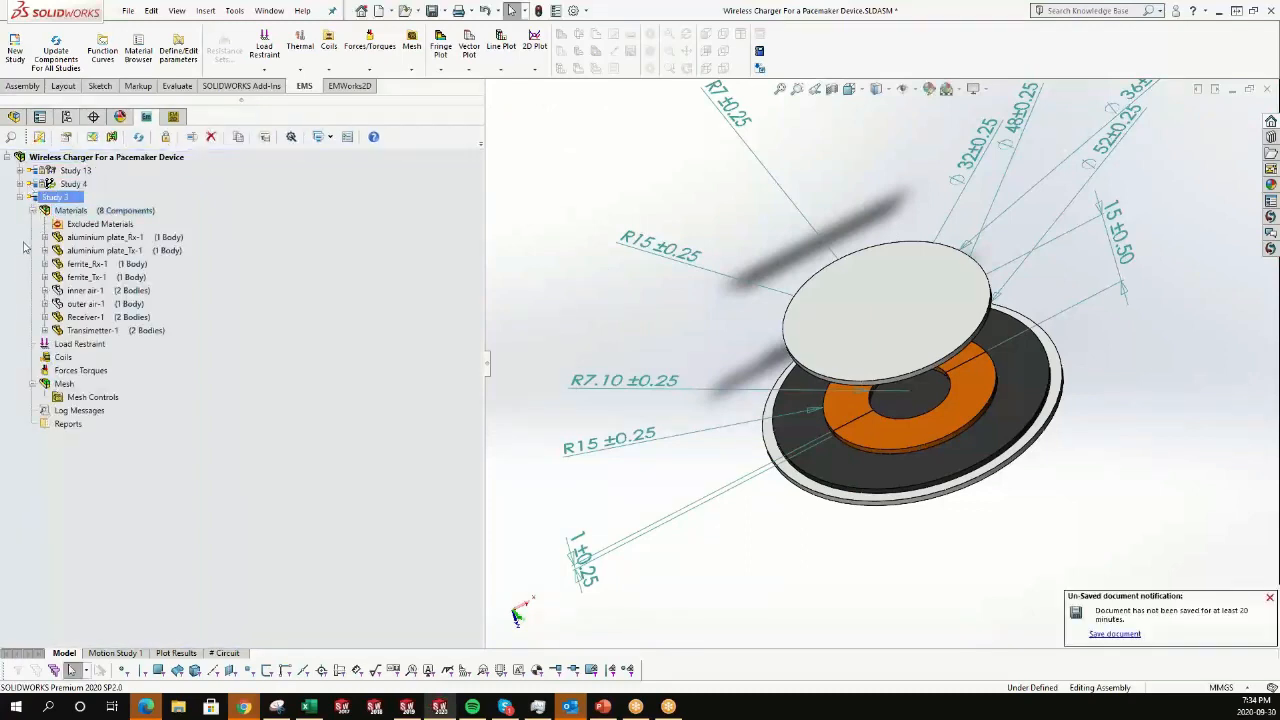
# Select both aluminium plates in the study's materials and open the material browser to apply a material.
pyautogui.click(44, 212)
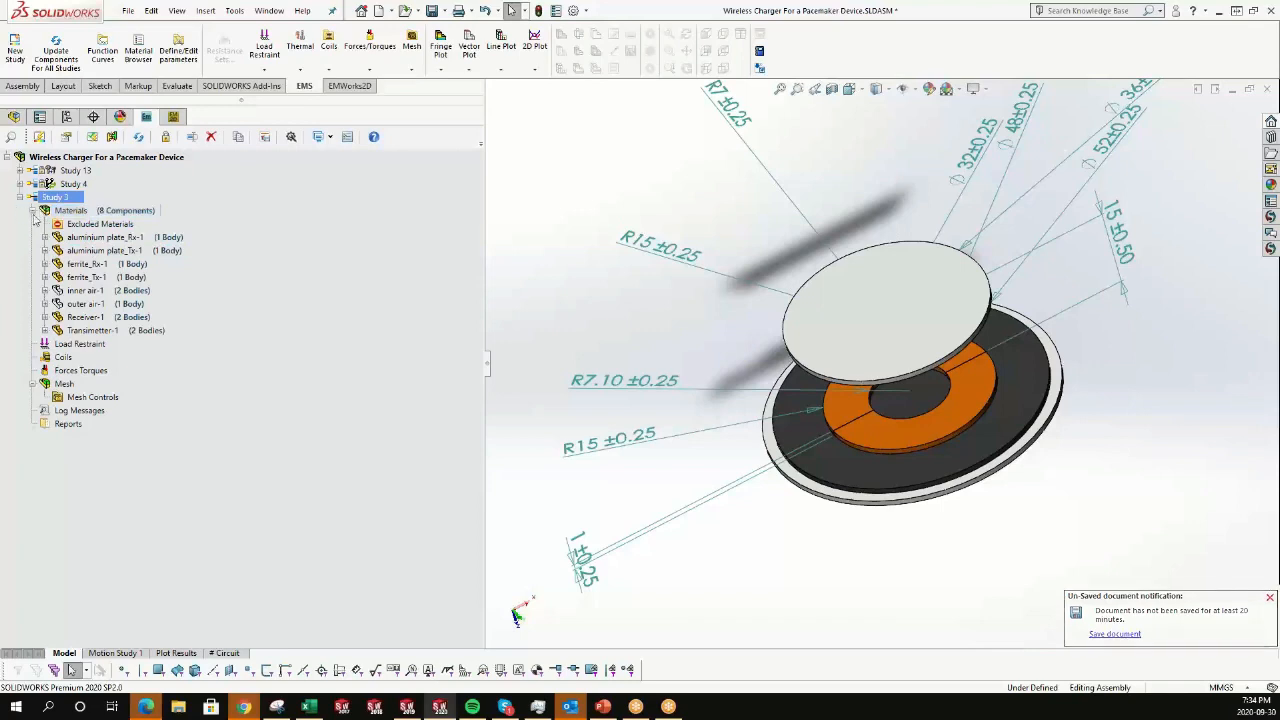
pyautogui.click(84, 238)
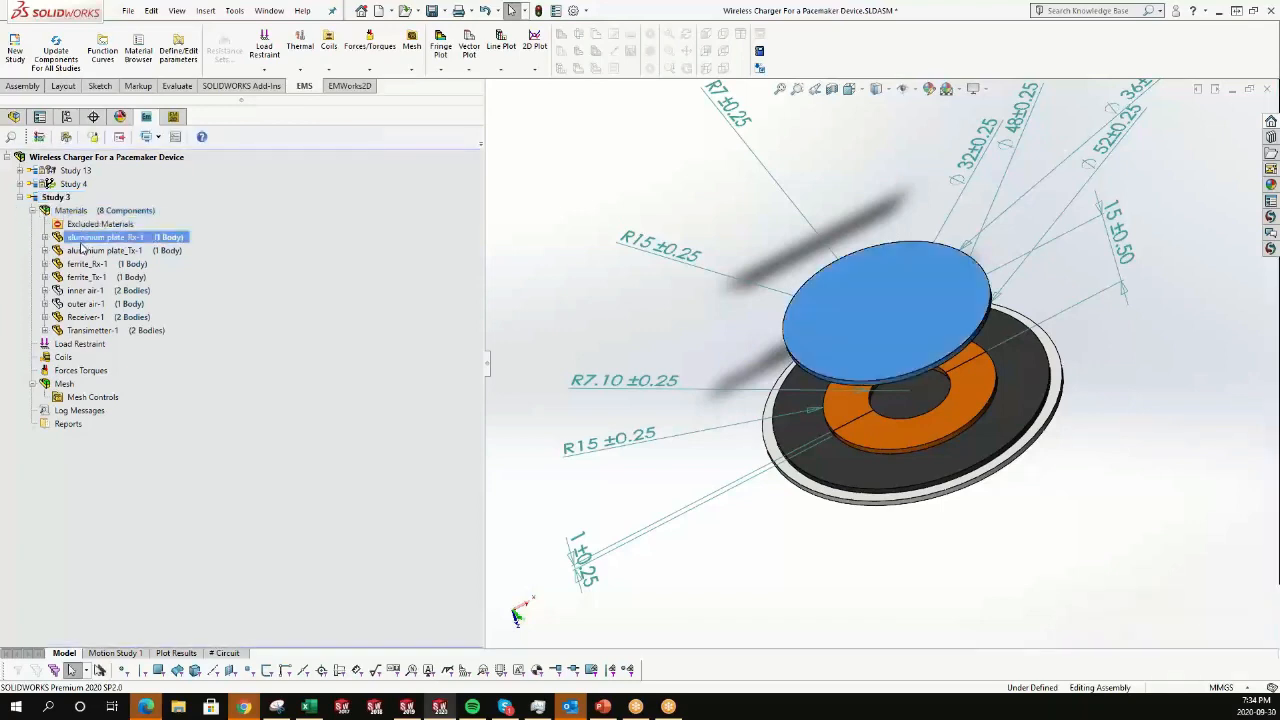
pyautogui.keyDown('ctrl'); pyautogui.click(80, 251); pyautogui.keyUp('ctrl')
pyautogui.rightClick(79, 252)
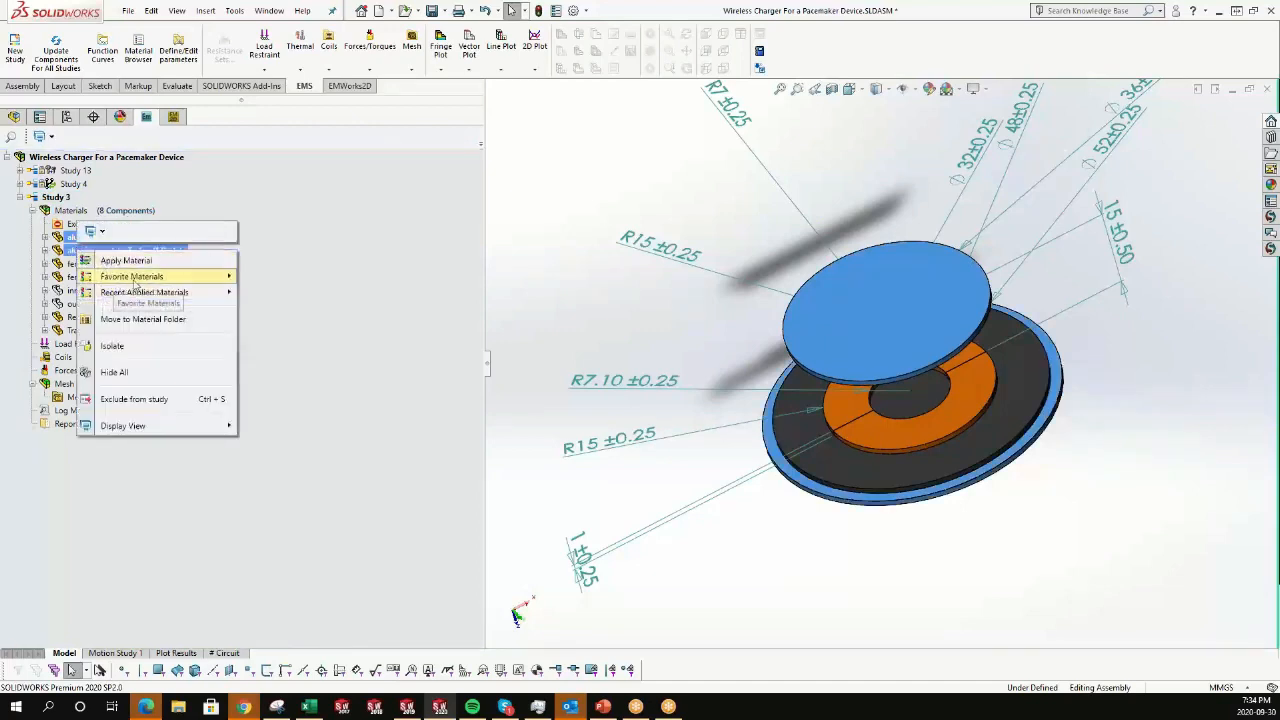
pyautogui.moveTo(121, 281)
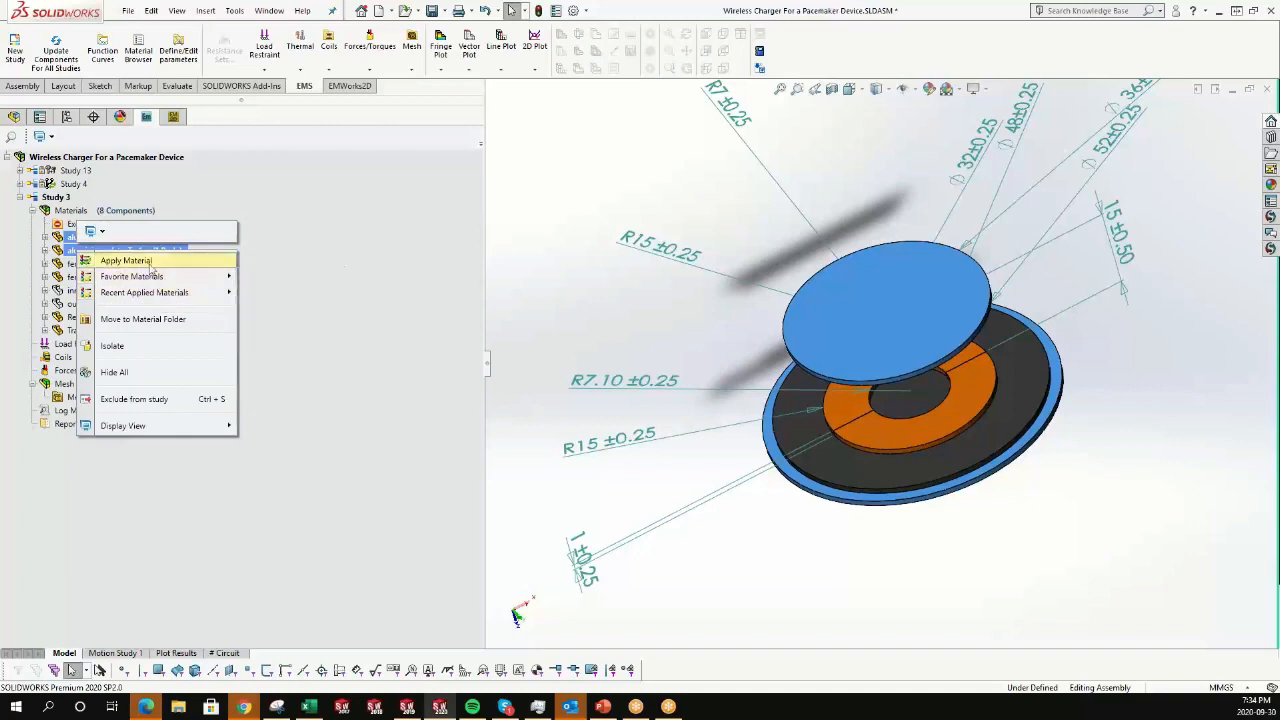
pyautogui.click(148, 263)
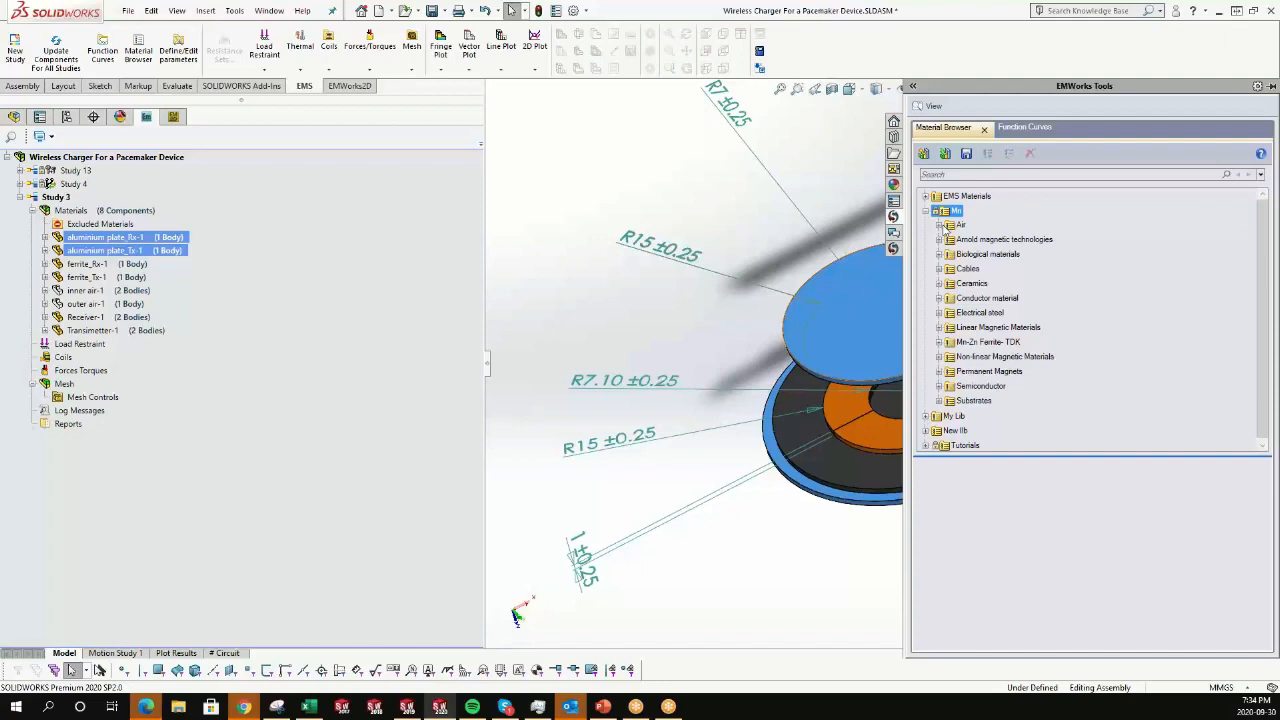
# Start a wound coil on the transmitter body, with the exit port set the same as the entry port.
pyautogui.rightClick(62, 357)
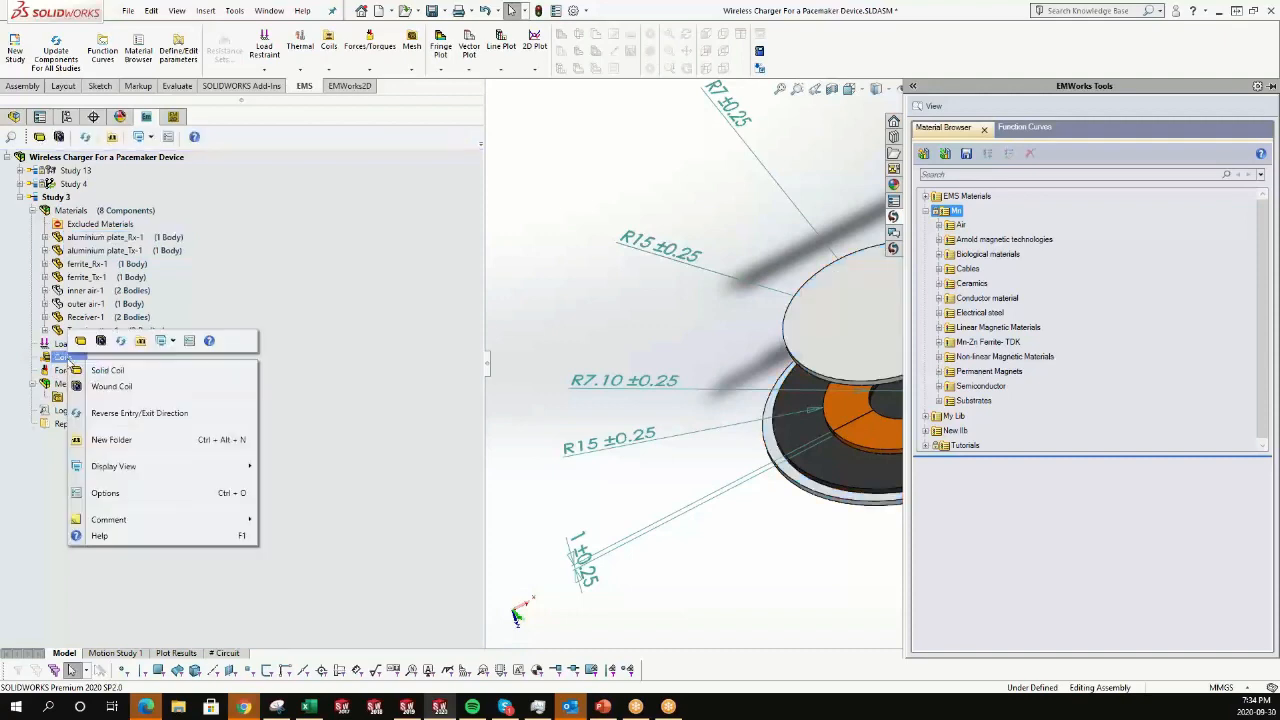
pyautogui.click(104, 387)
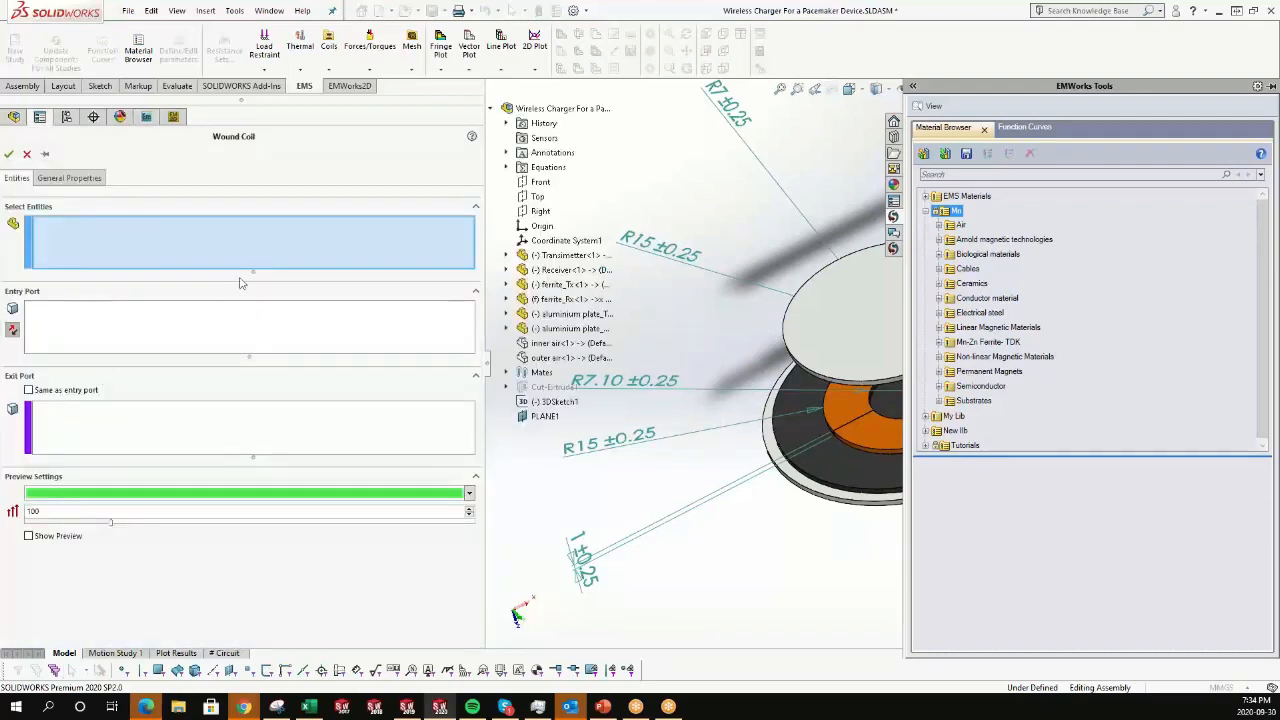
pyautogui.click(855, 428)
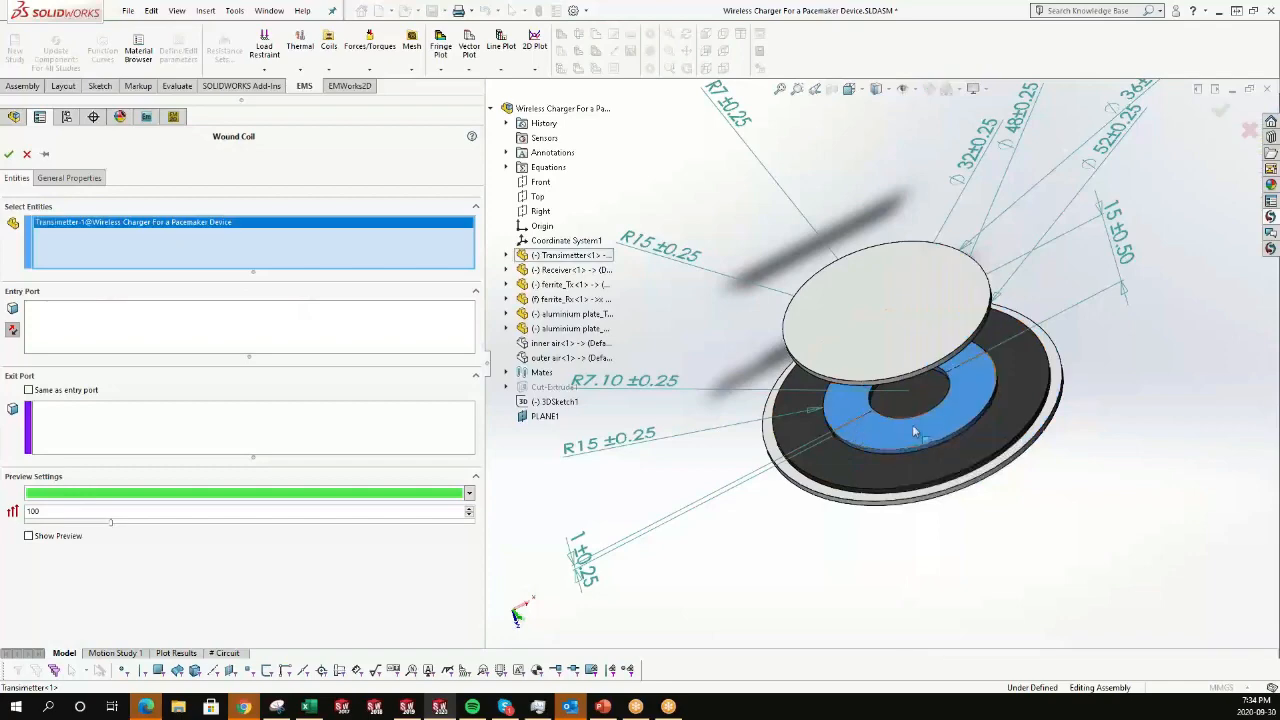
pyautogui.scroll(-5, 933, 430)
pyautogui.click(265, 330)
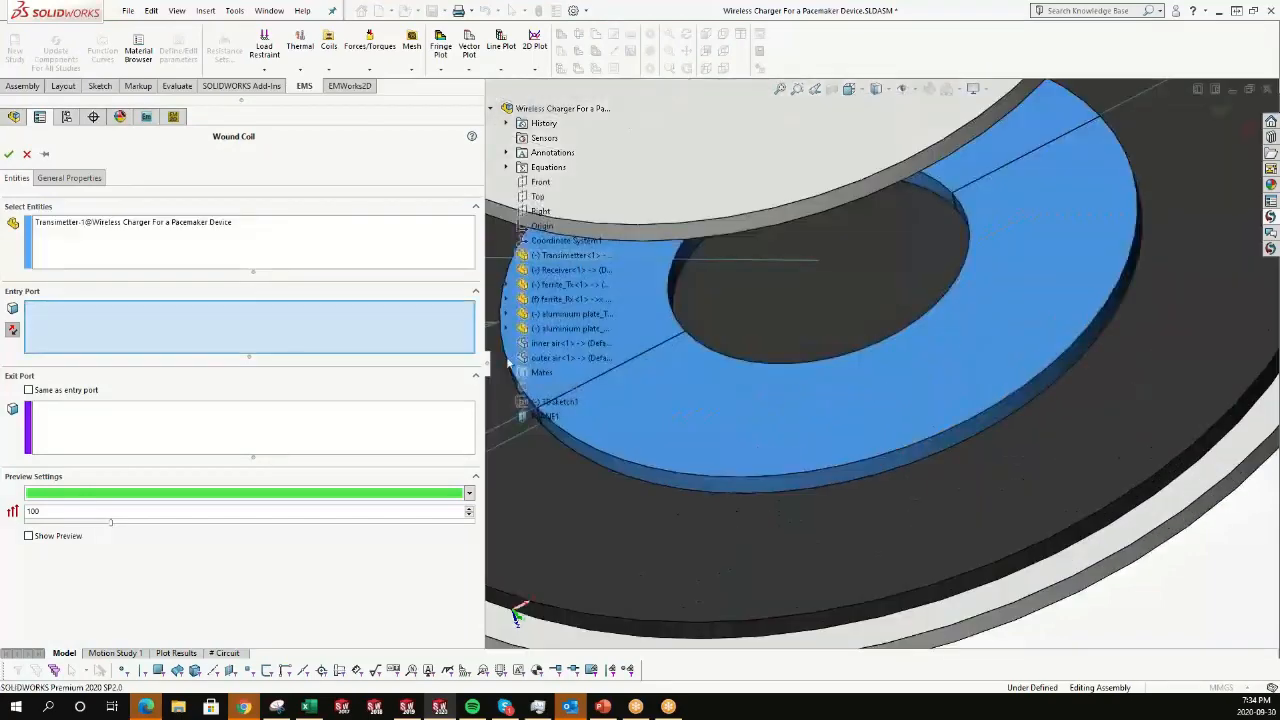
pyautogui.click(78, 390)
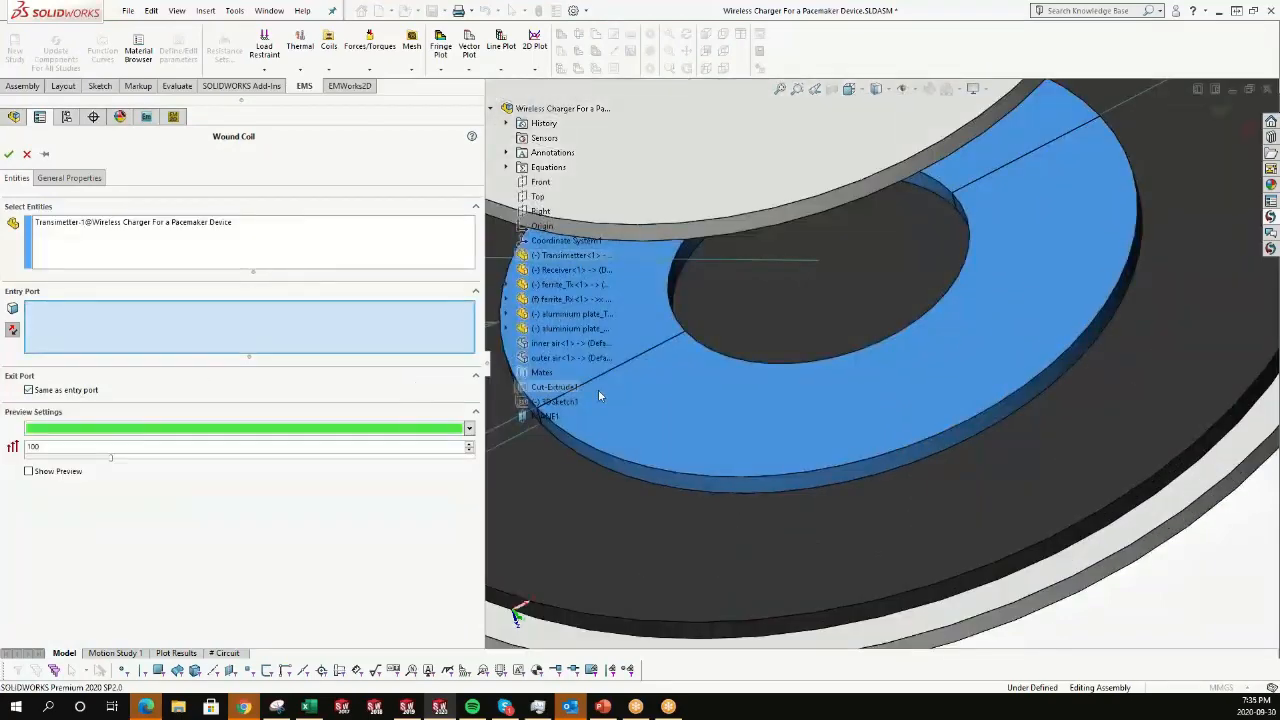
# Pick the transmitter's cut face as the coil's entry port and show the coil preview.
pyautogui.rightClick(613, 388)
pyautogui.click(651, 429)
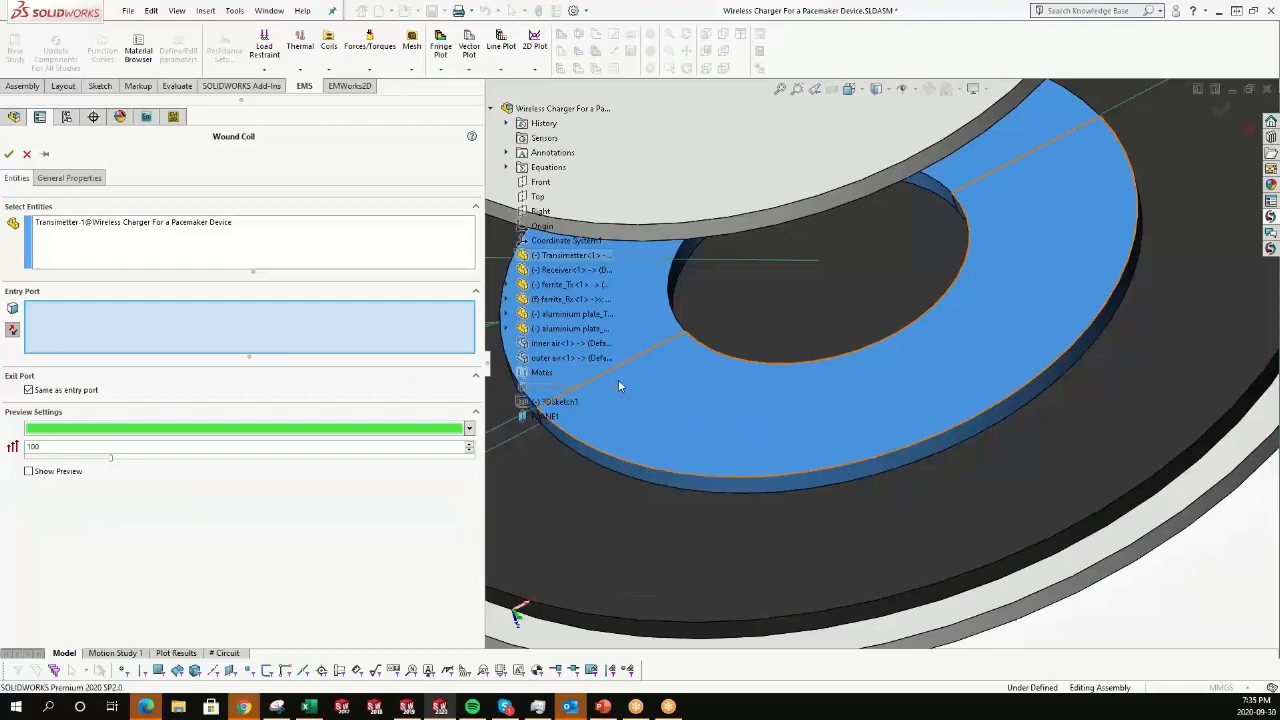
pyautogui.scroll(3, 620, 376)
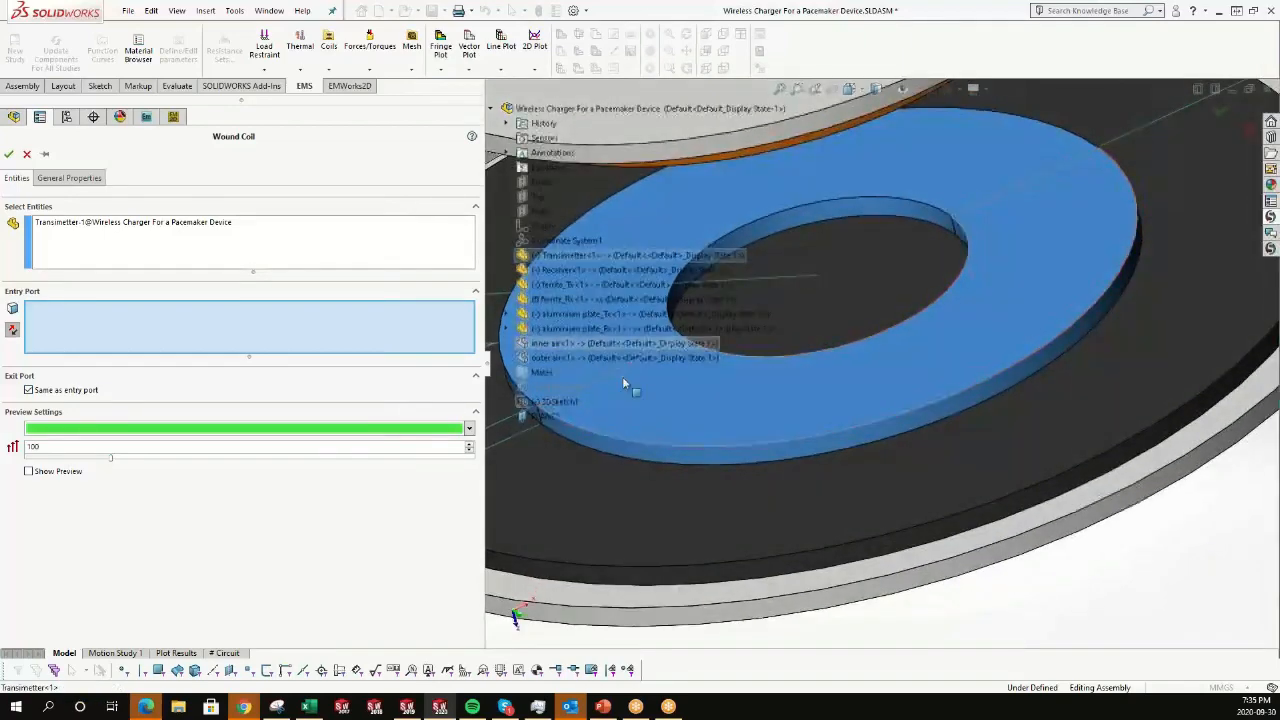
pyautogui.rightClick(622, 377)
pyautogui.click(665, 435)
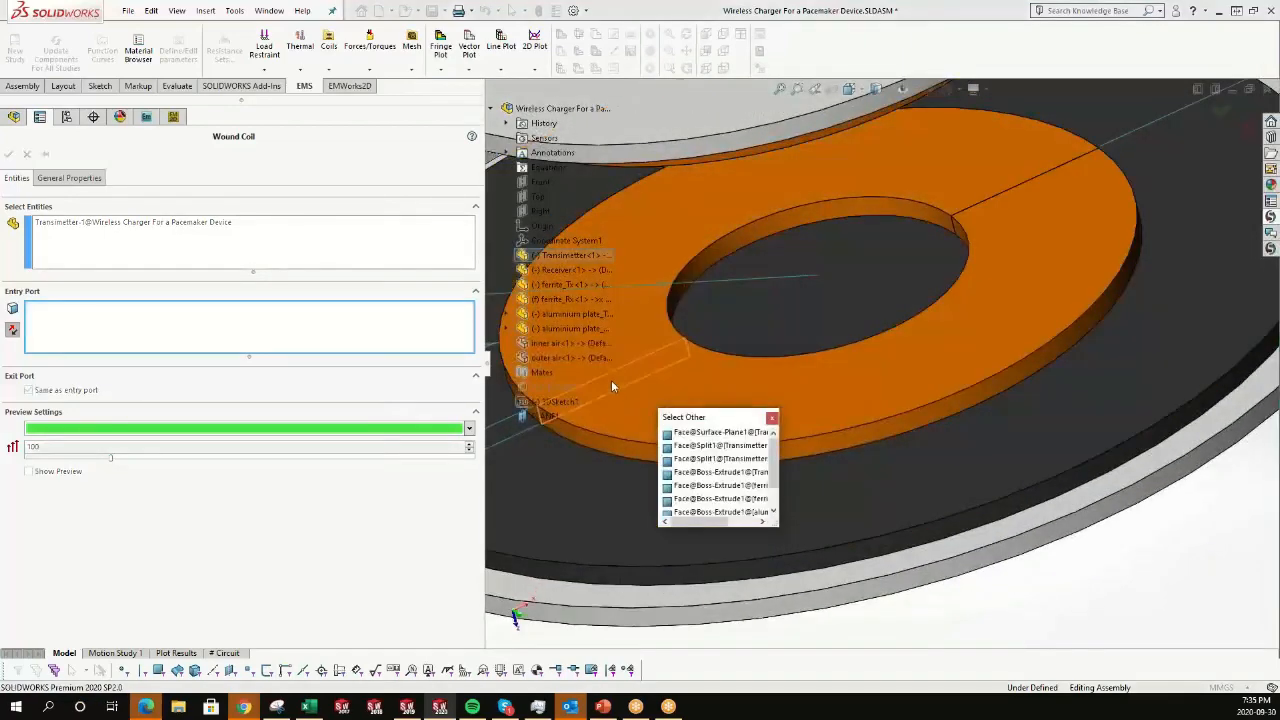
pyautogui.click(611, 380)
pyautogui.click(35, 473)
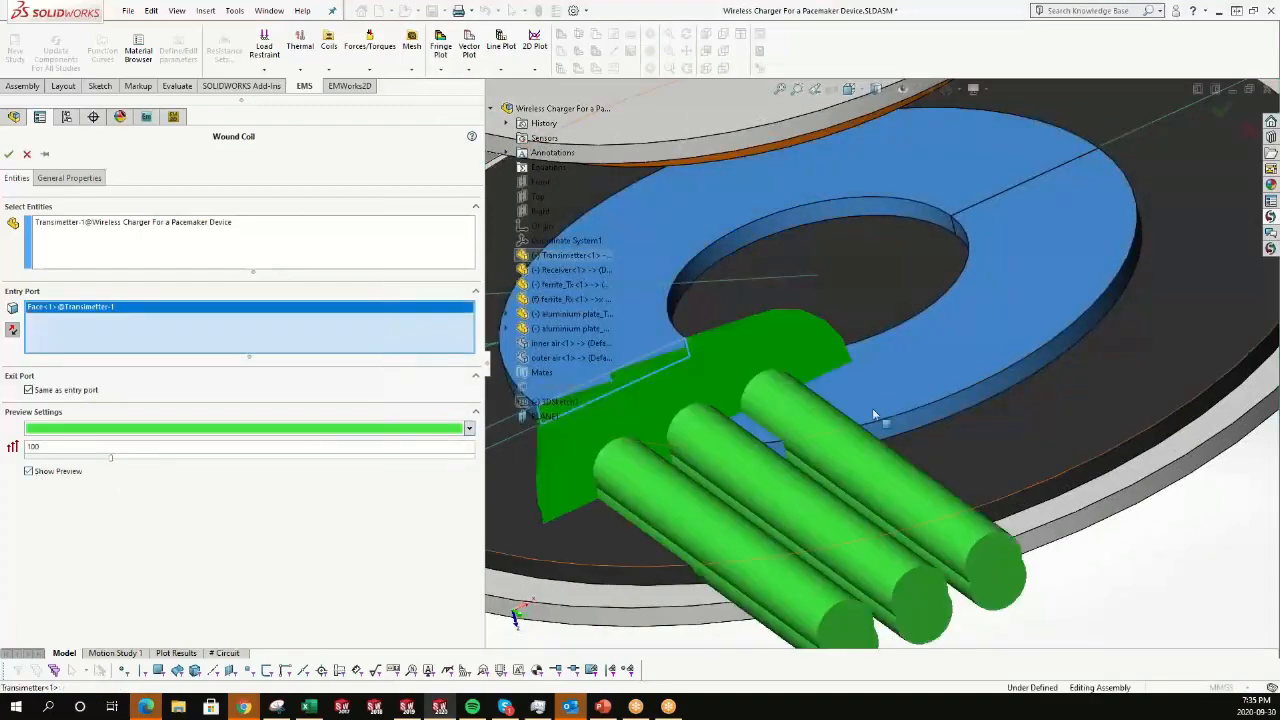
# Review the wound coil's general properties and cancel the coil definition.
pyautogui.scroll(5, 873, 407)
pyautogui.moveTo(873, 407); pyautogui.dragTo(903, 418, button='middle')
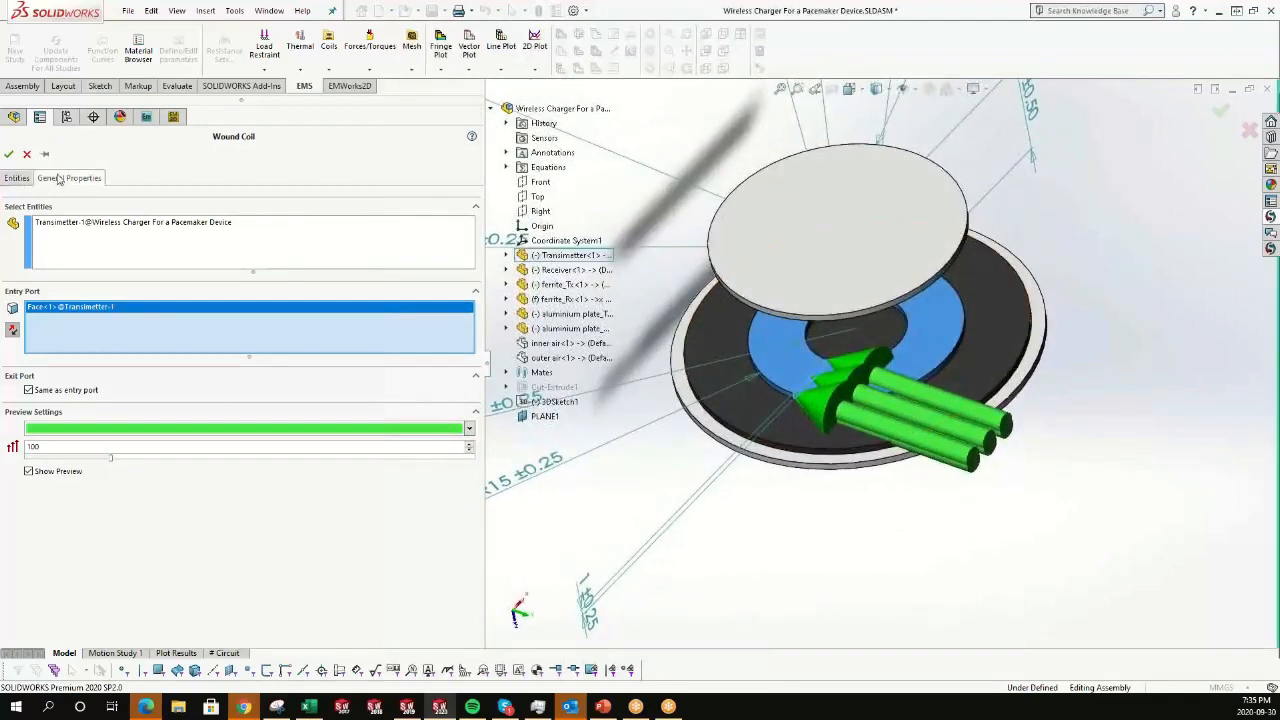
pyautogui.click(68, 178)
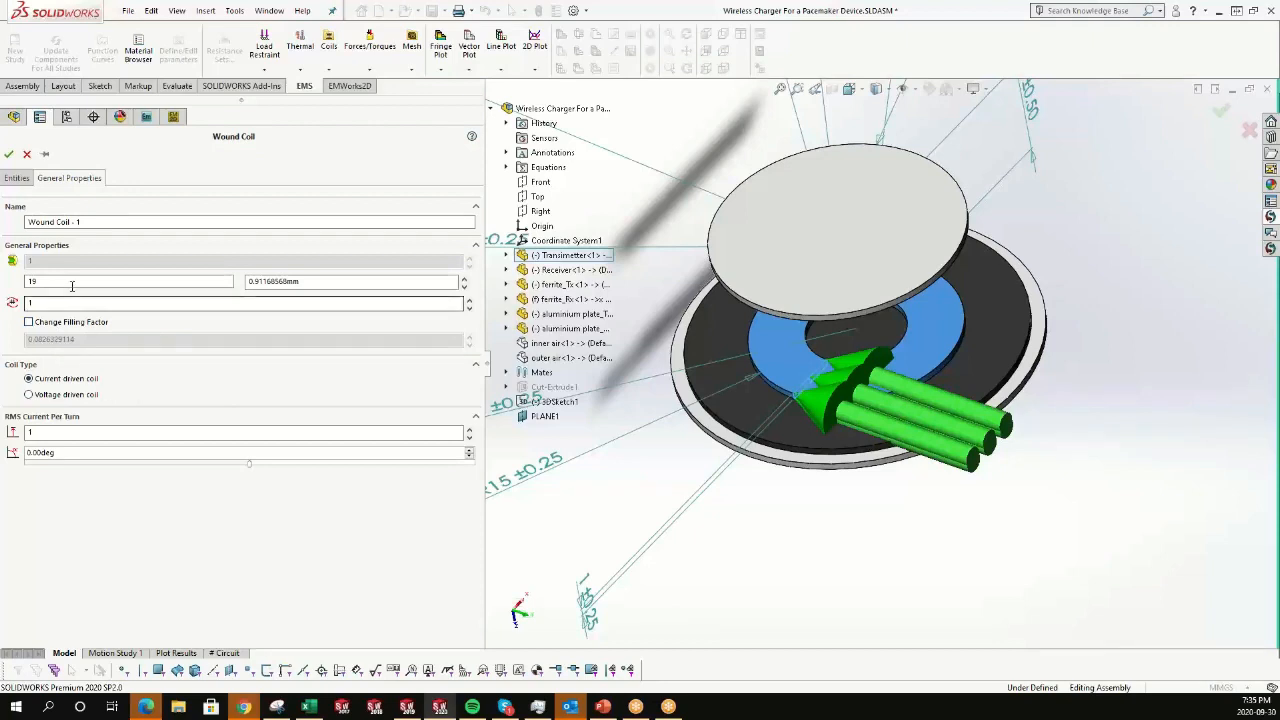
pyautogui.click(27, 155)
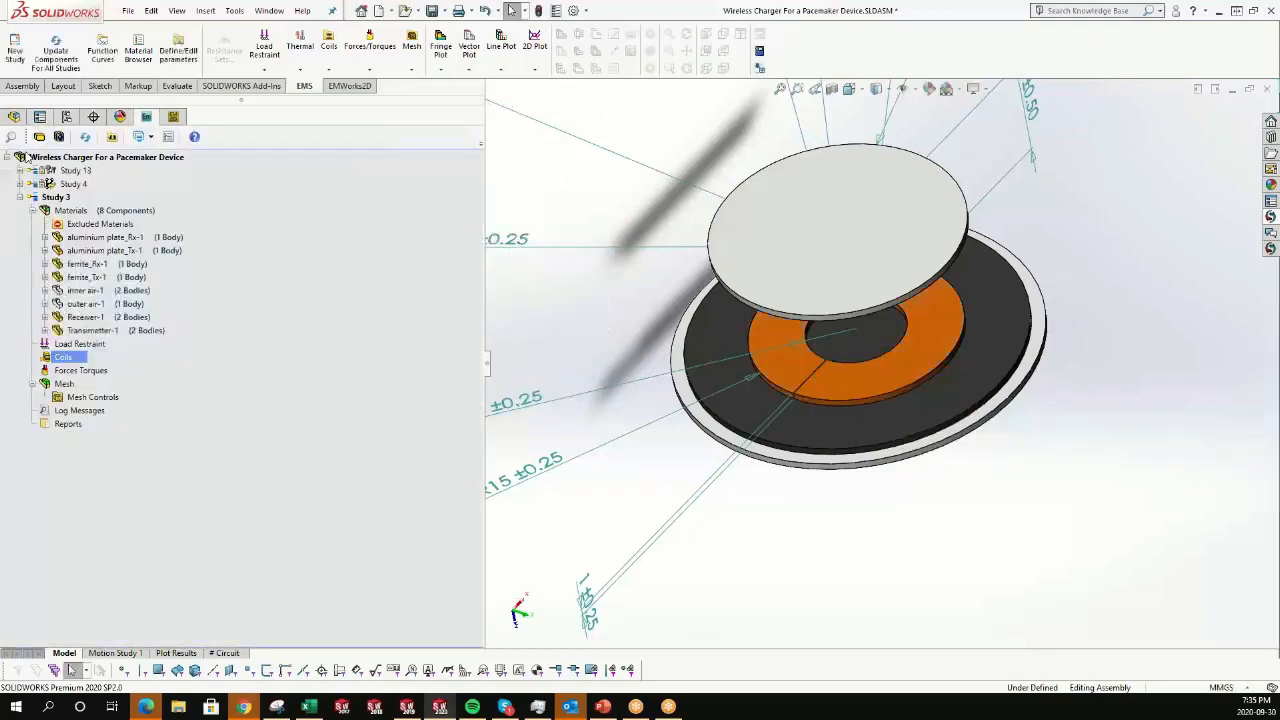
# Expand Study 4 and Study 13 to examine their coils, mesh and parameterization setup.
pyautogui.click(19, 183)
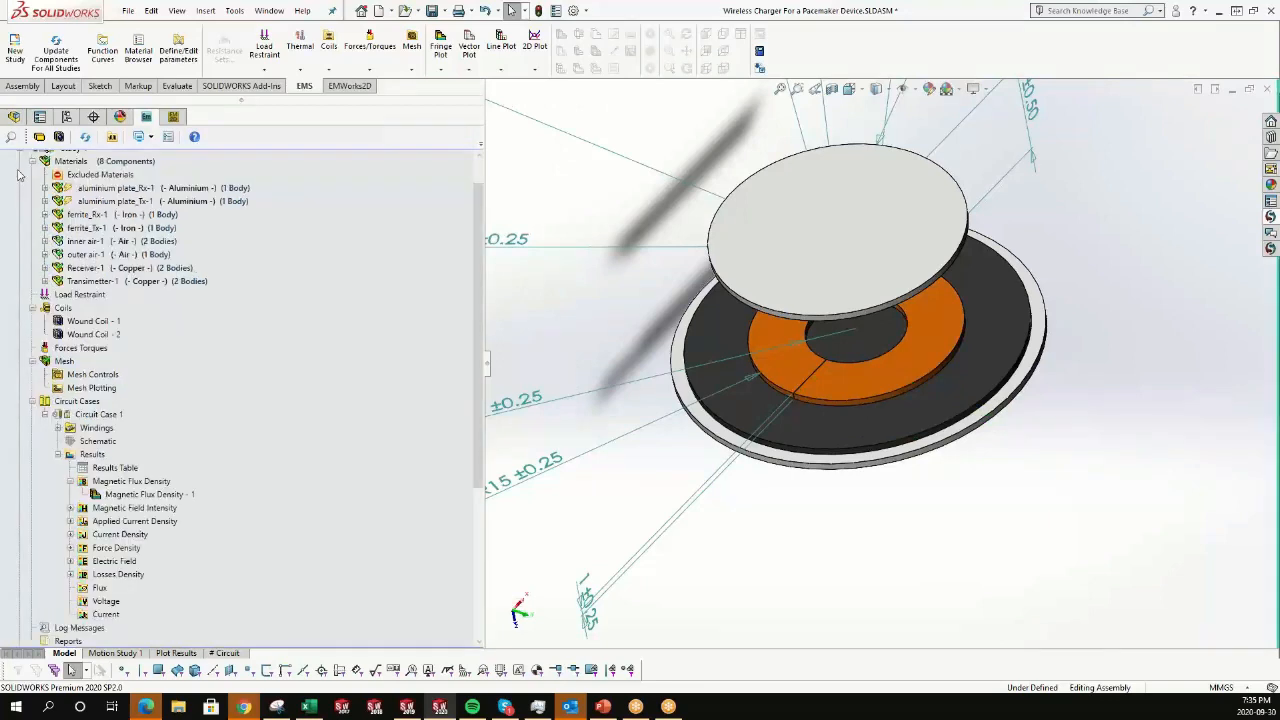
pyautogui.scroll(2, 21, 172)
pyautogui.click(22, 171)
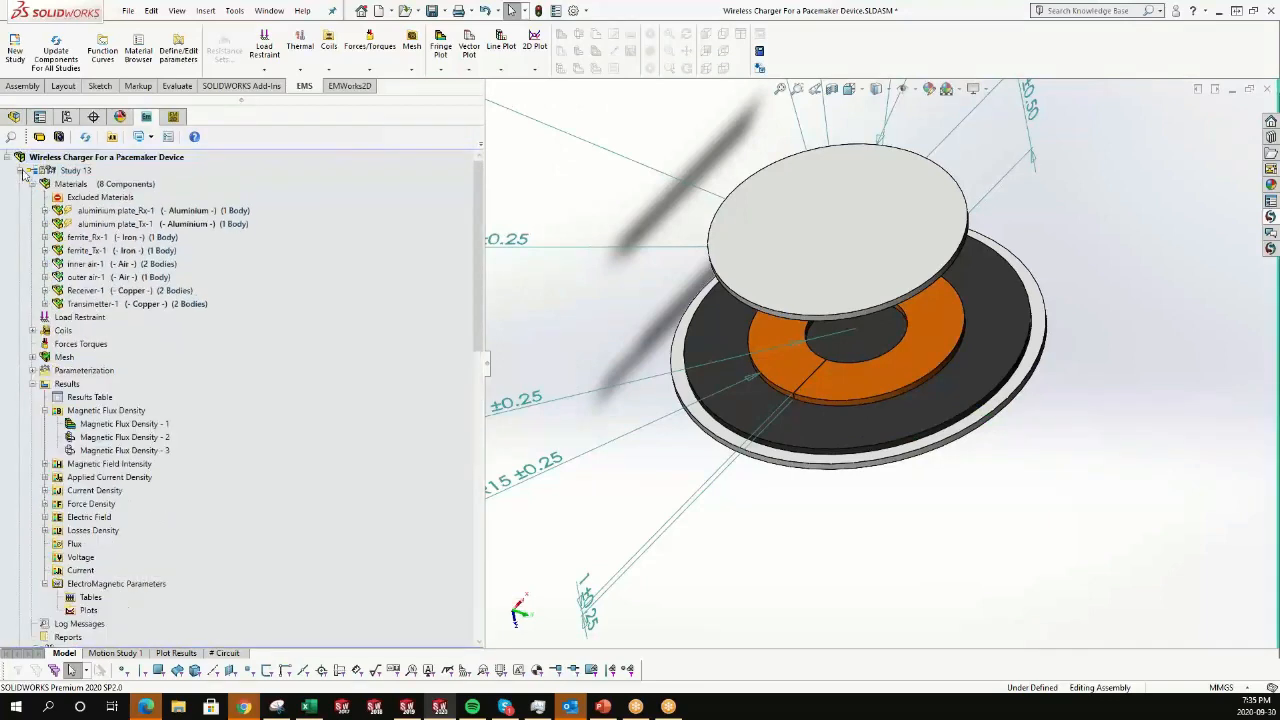
pyautogui.click(32, 370)
pyautogui.click(32, 357)
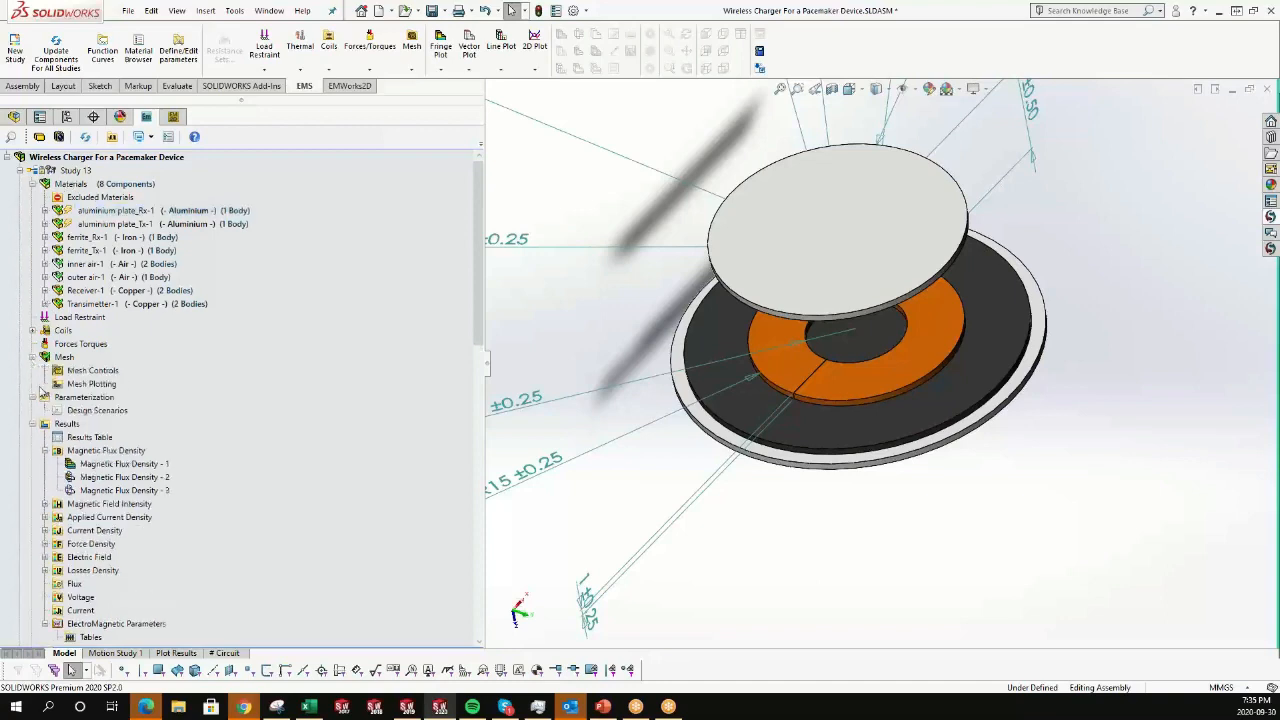
# Open Study 13's Design Scenarios to examine its geometric variables and scenarios, then close it.
pyautogui.click(84, 411)
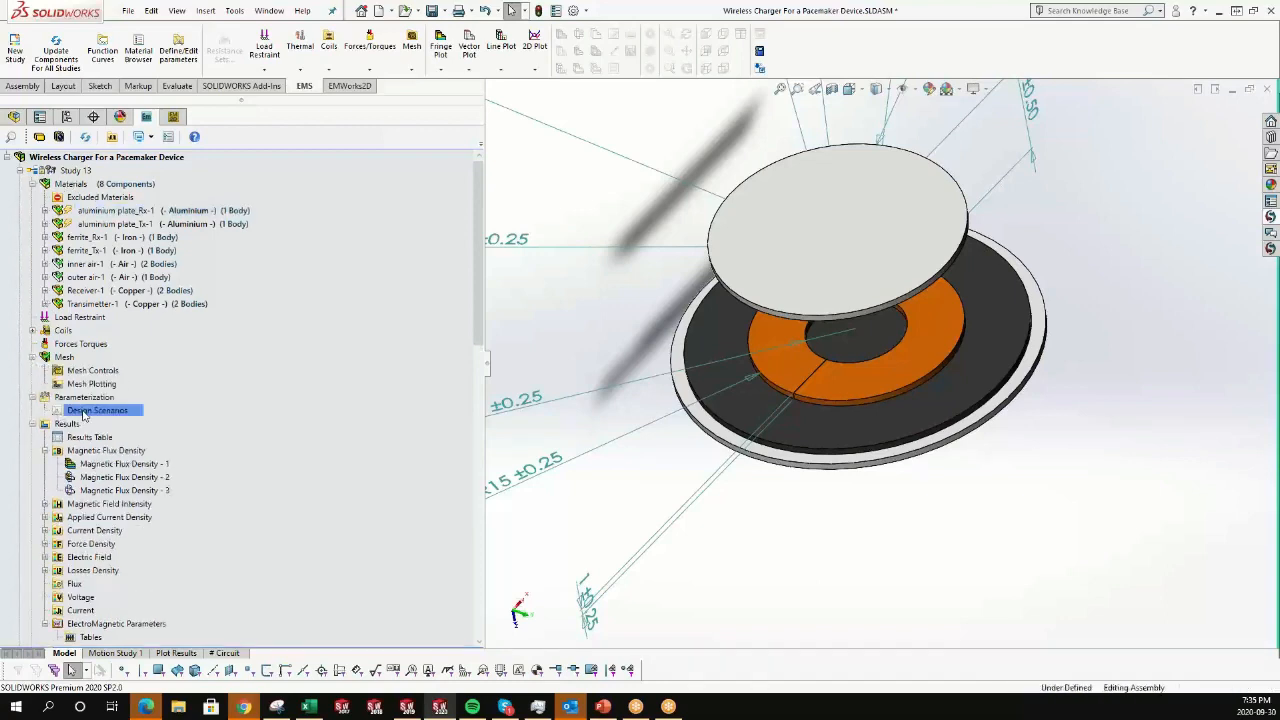
pyautogui.doubleClick(84, 415)
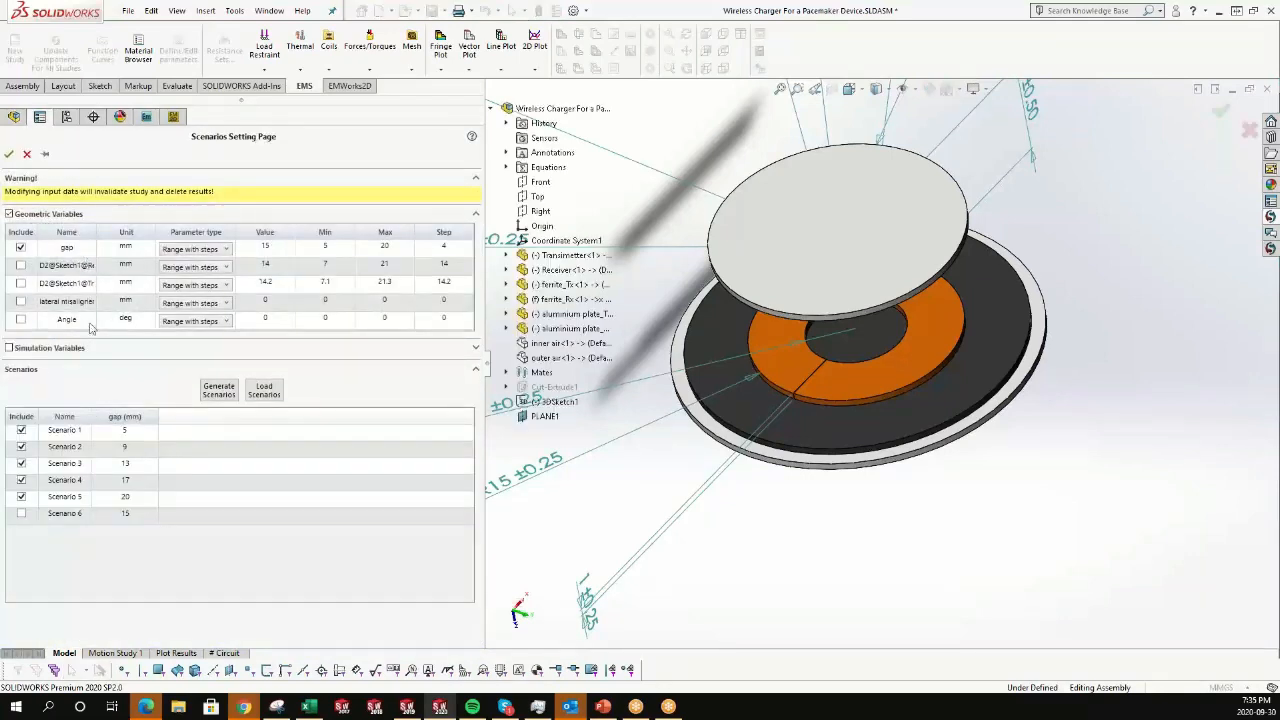
pyautogui.click(36, 348)
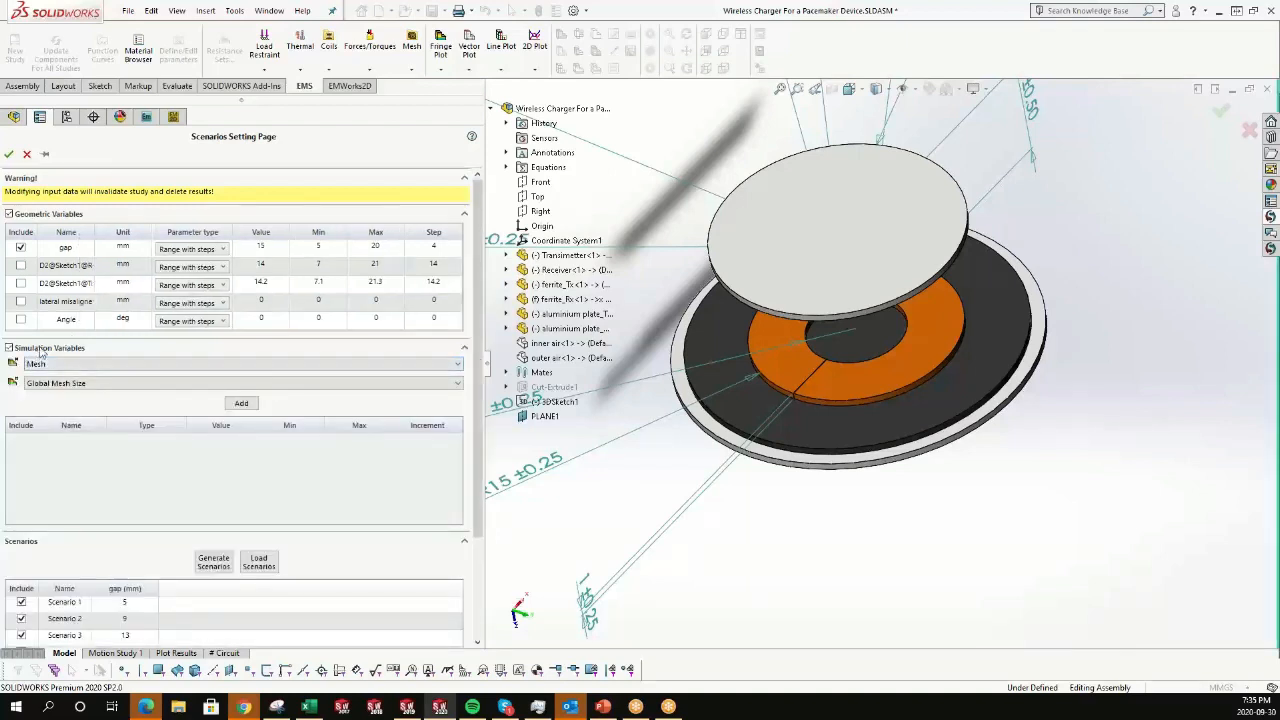
pyautogui.click(40, 349)
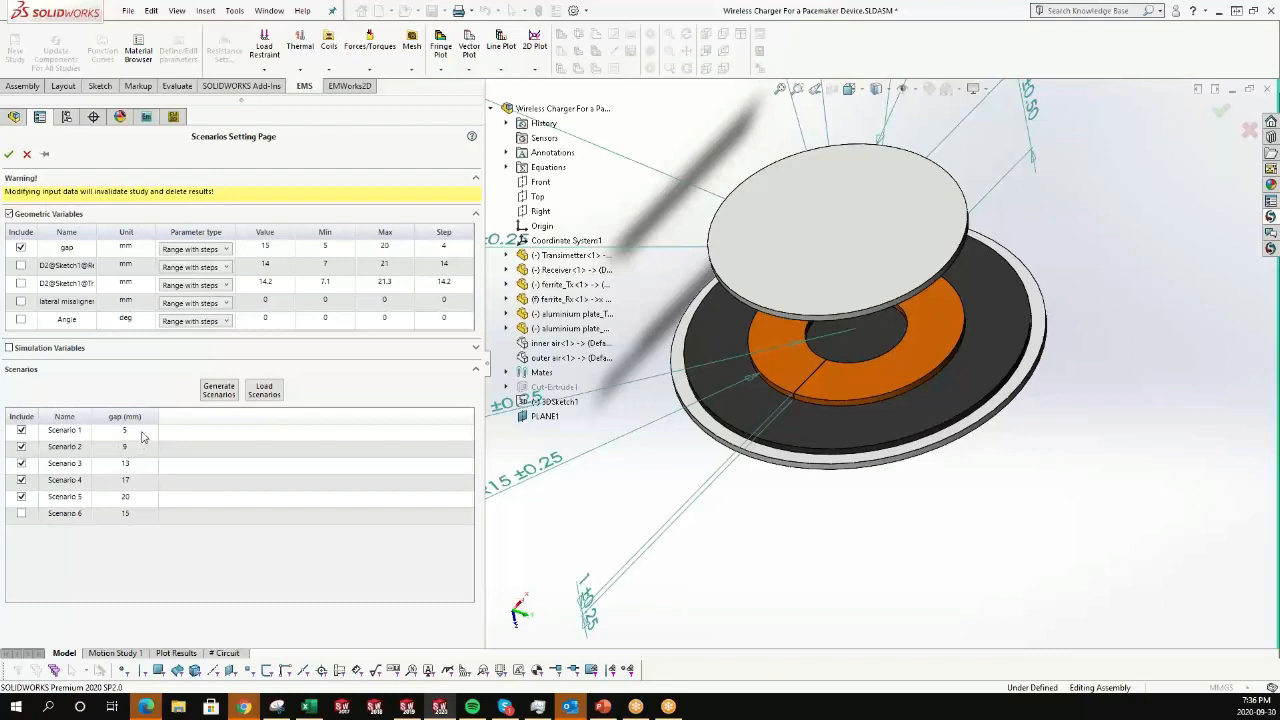
pyautogui.click(8, 154)
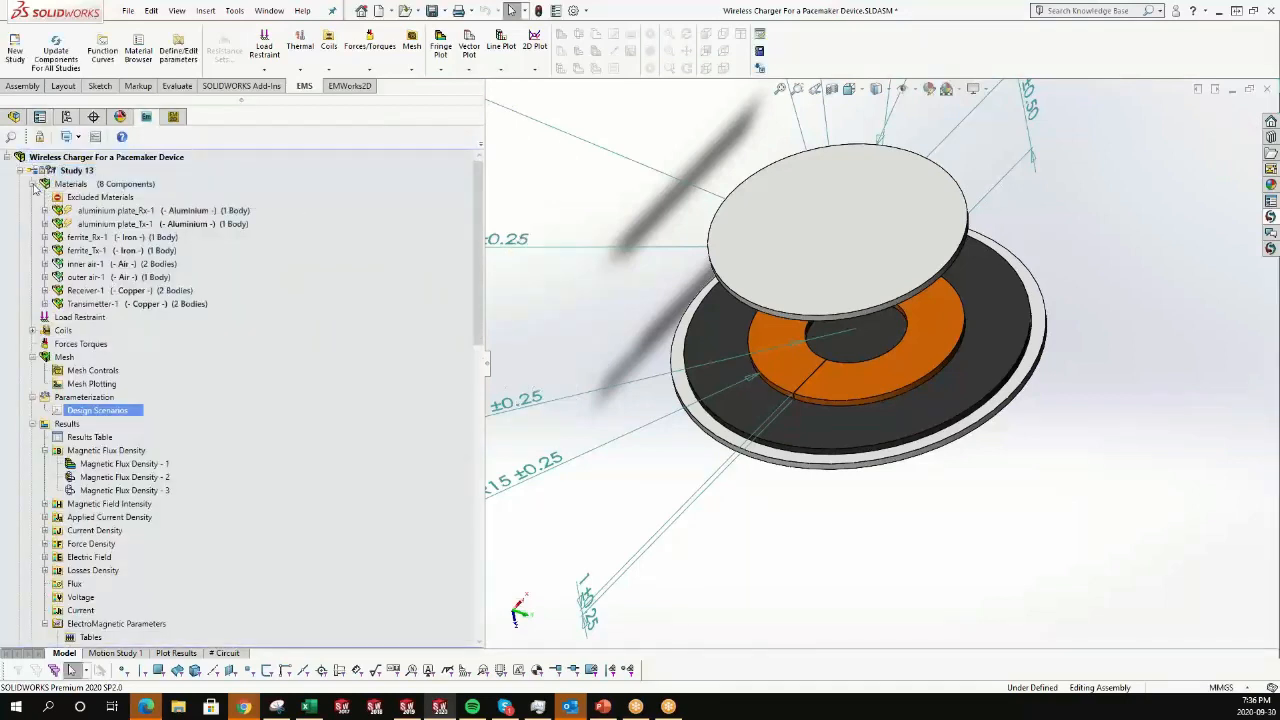
# Open Study 13's results table and show the coupling coefficient between Wound Coil - 2 and Wound Coil - 1.
pyautogui.click(33, 184)
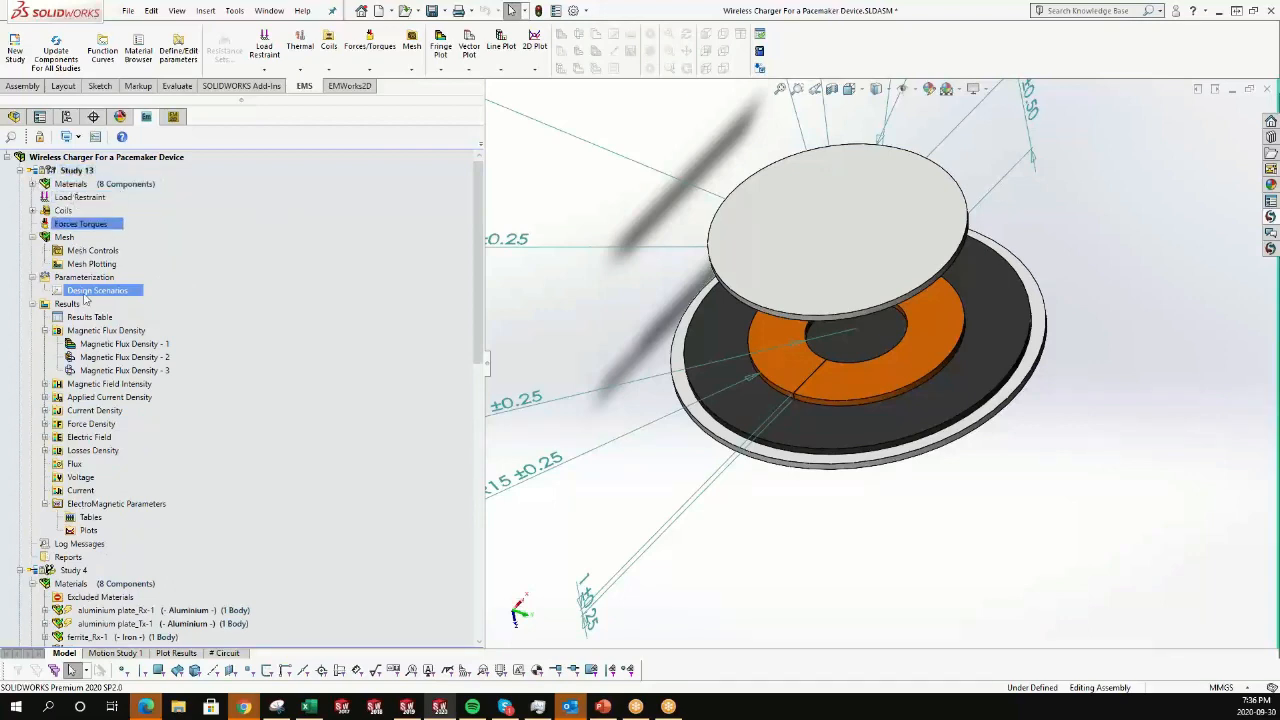
pyautogui.click(81, 321)
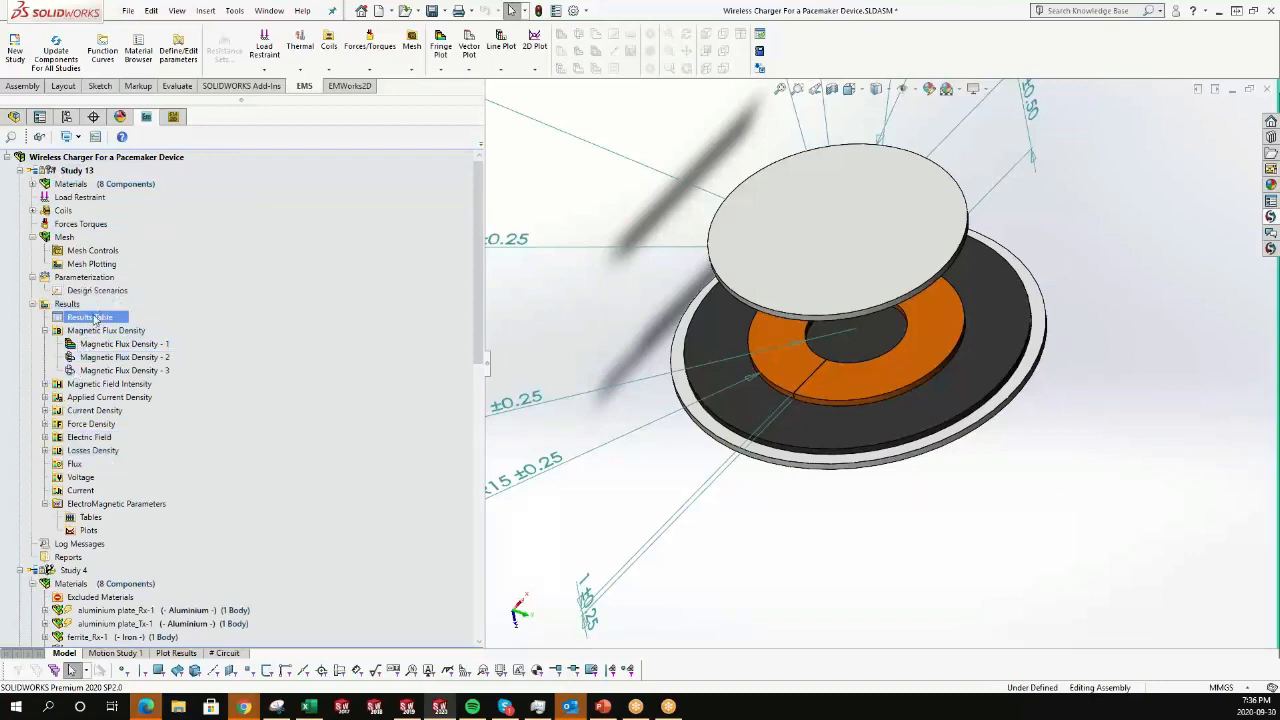
pyautogui.doubleClick(95, 319)
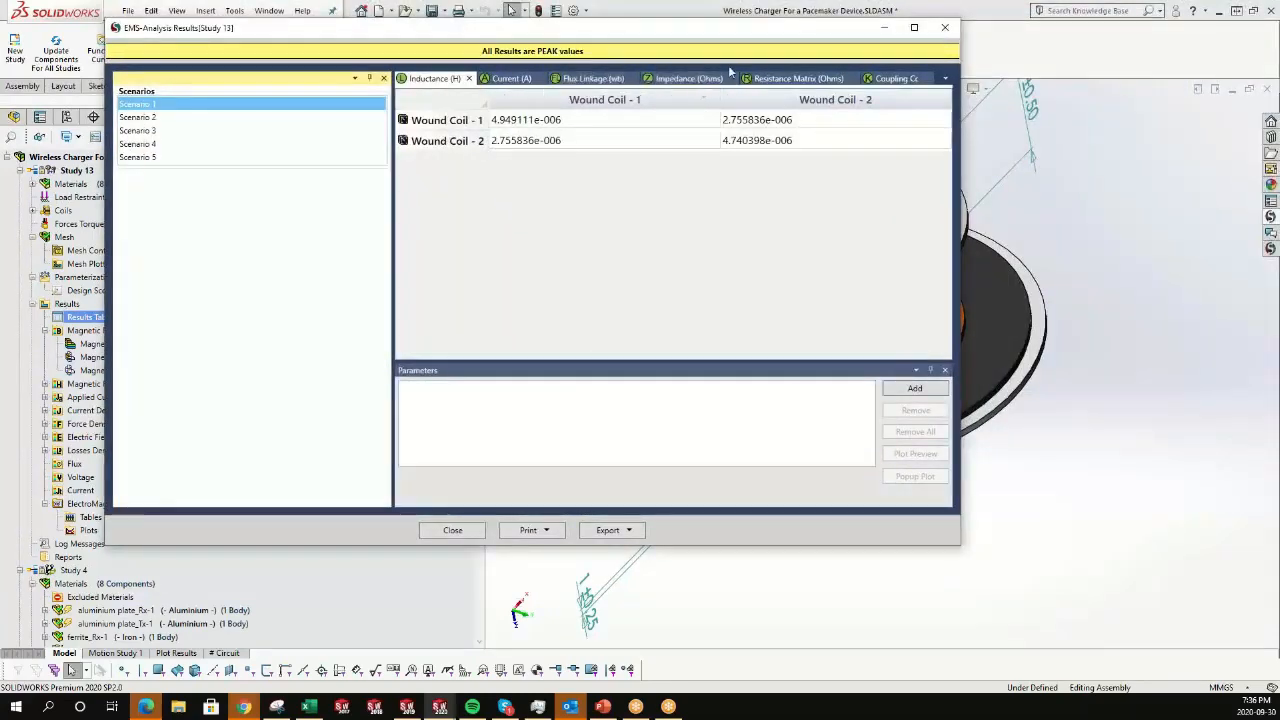
pyautogui.click(945, 79)
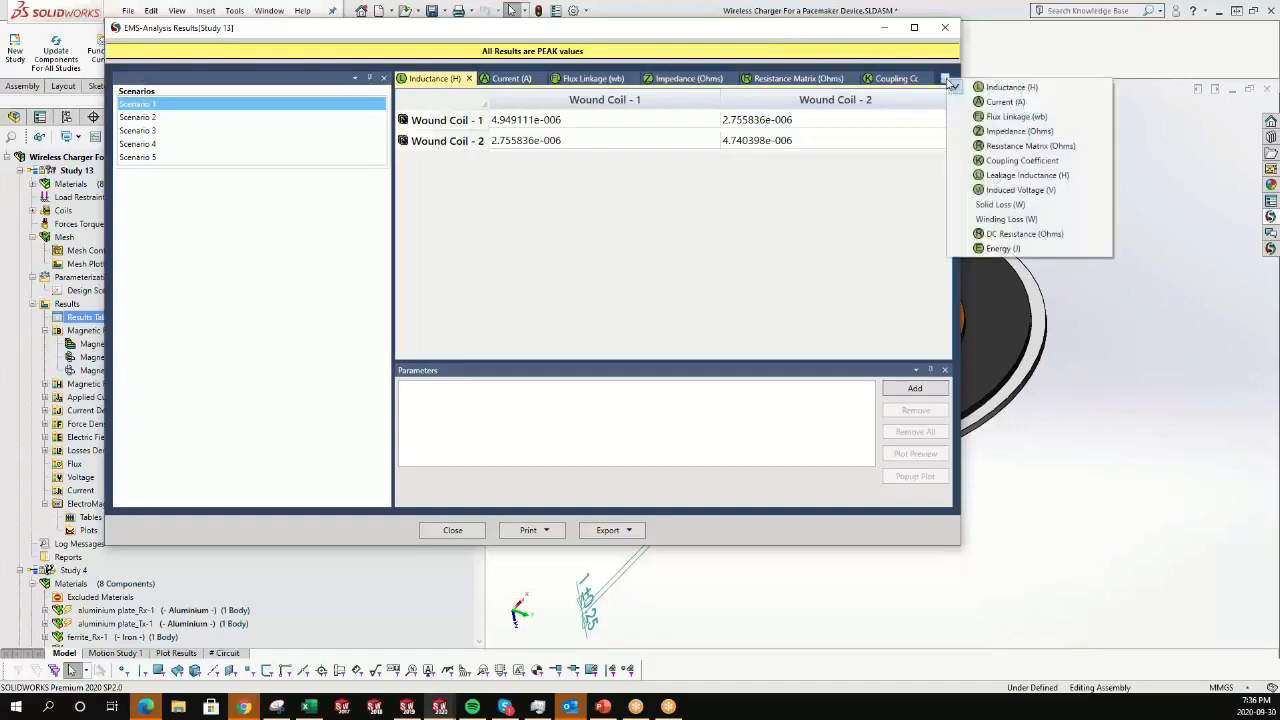
pyautogui.click(1016, 160)
pyautogui.click(614, 141)
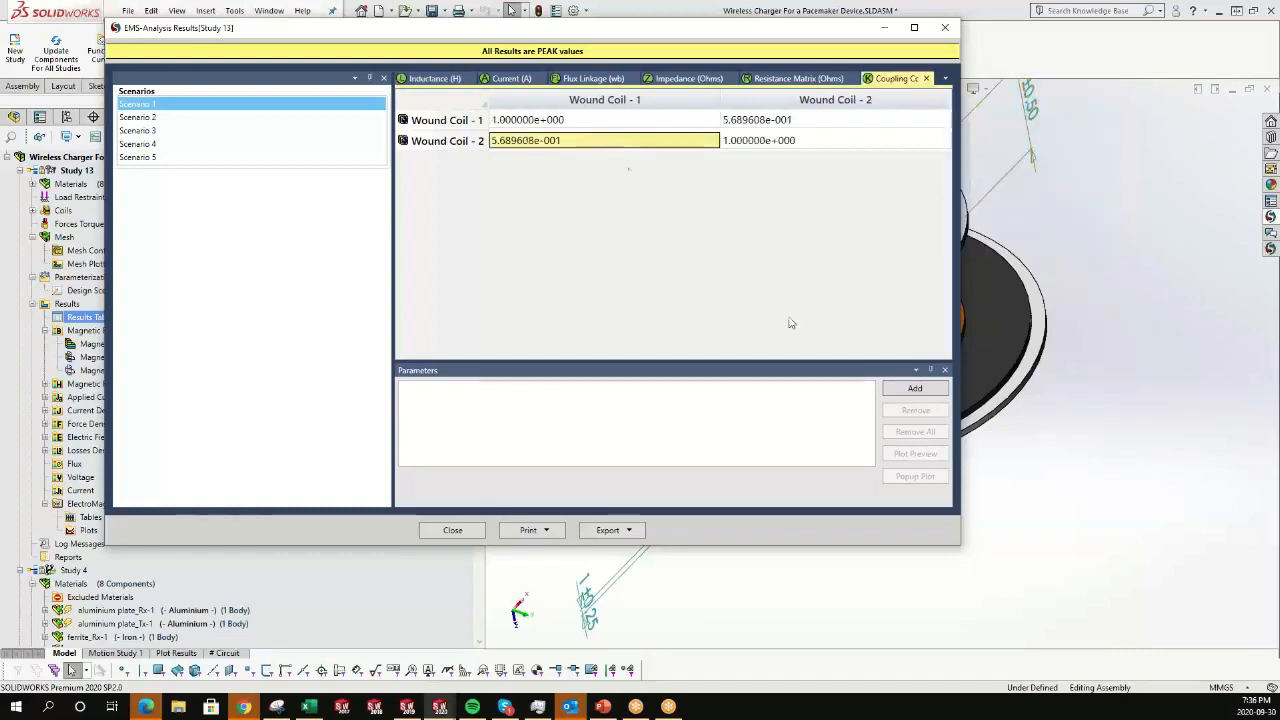
# Plot the selected coupling coefficient across the five design scenarios.
pyautogui.click(915, 388)
pyautogui.click(903, 455)
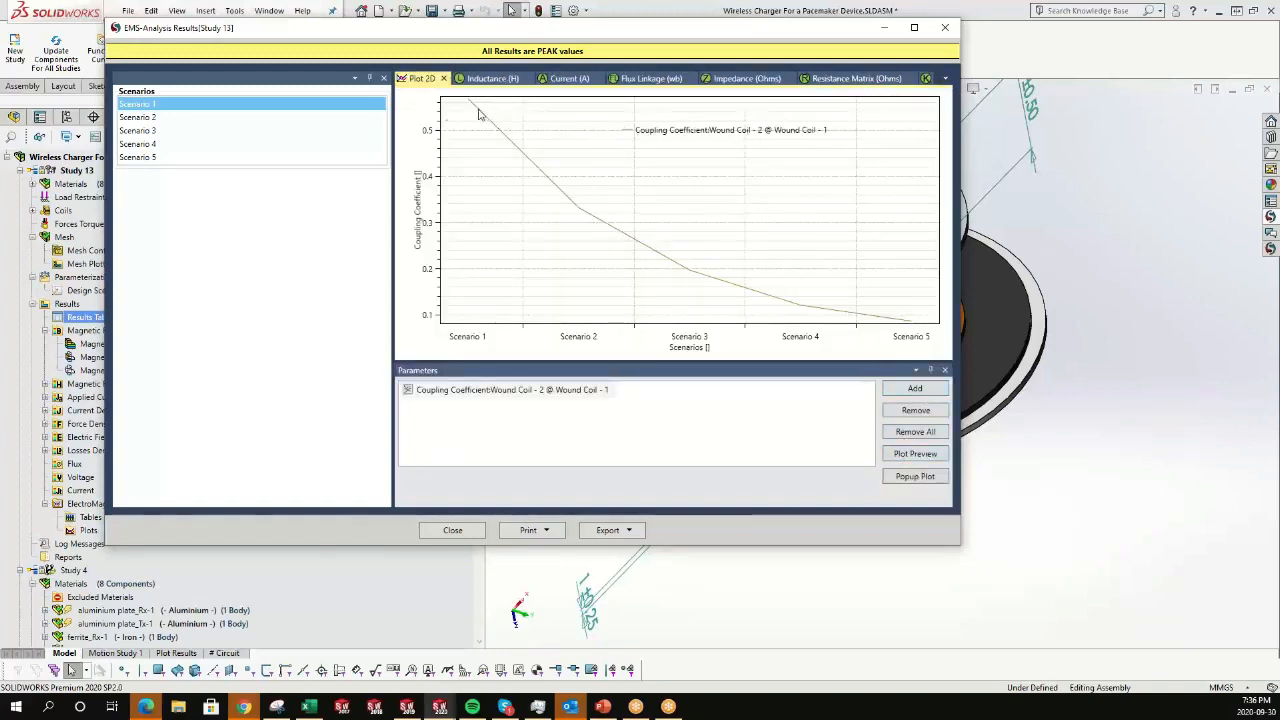
pyautogui.moveTo(469, 104)
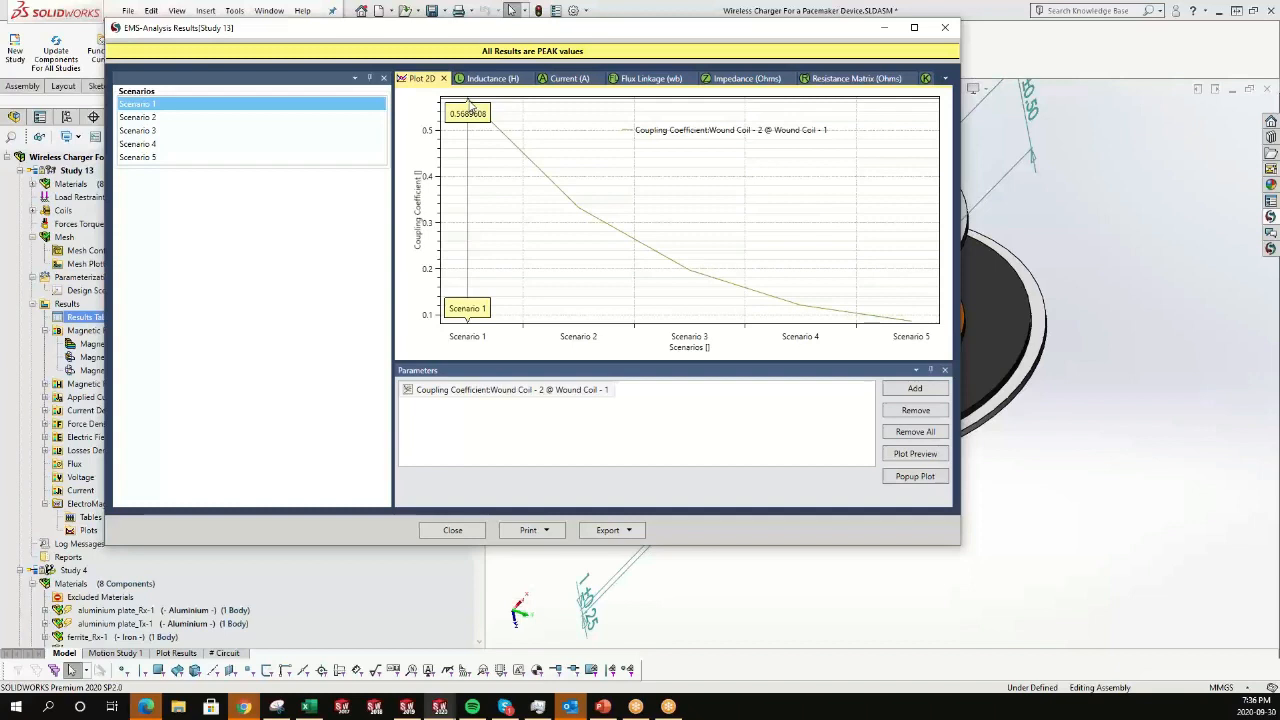
pyautogui.moveTo(910, 326)
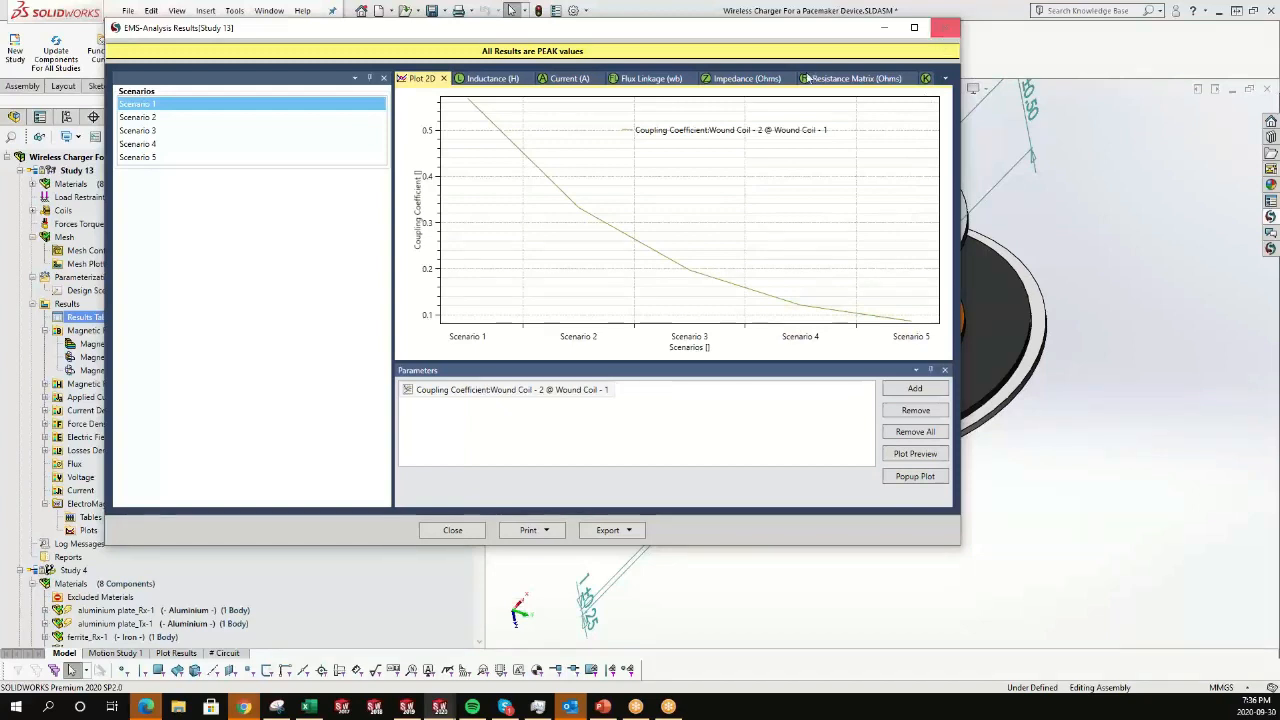
# Plot the magnitude of Wound Coil - 2's induced voltage across scenarios, then close the results window.
pyautogui.click(945, 78)
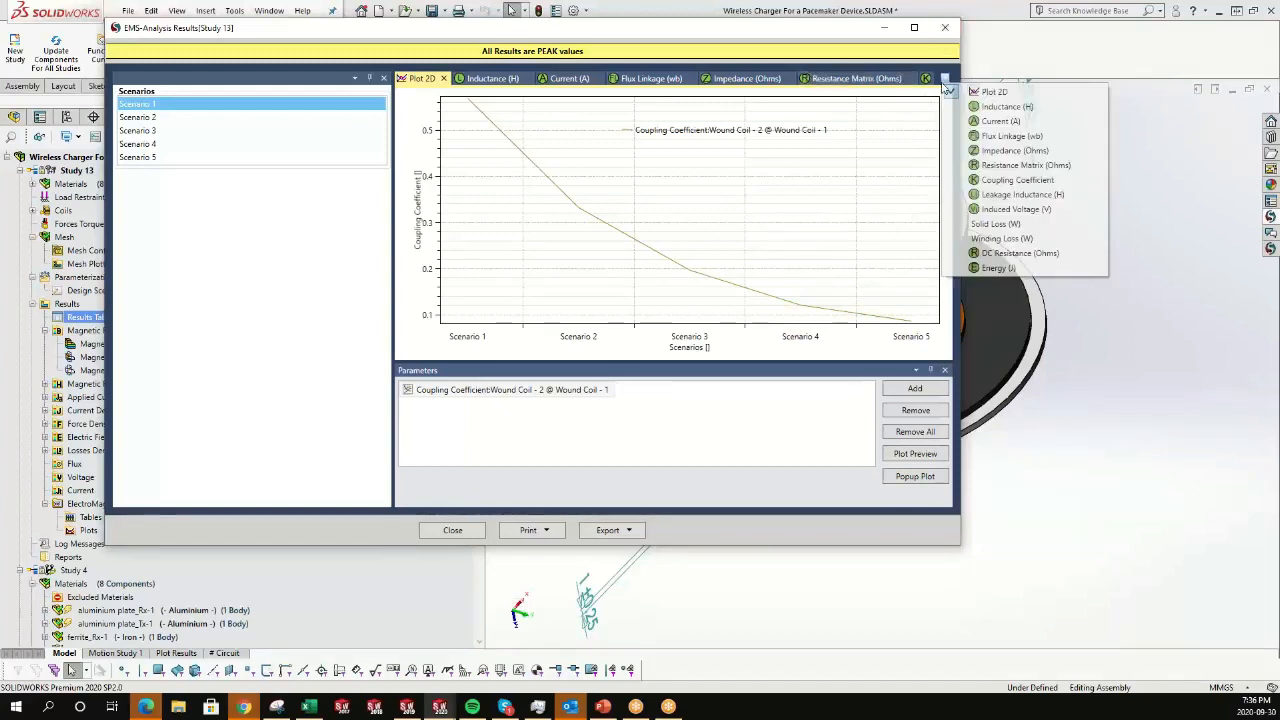
pyautogui.click(1000, 209)
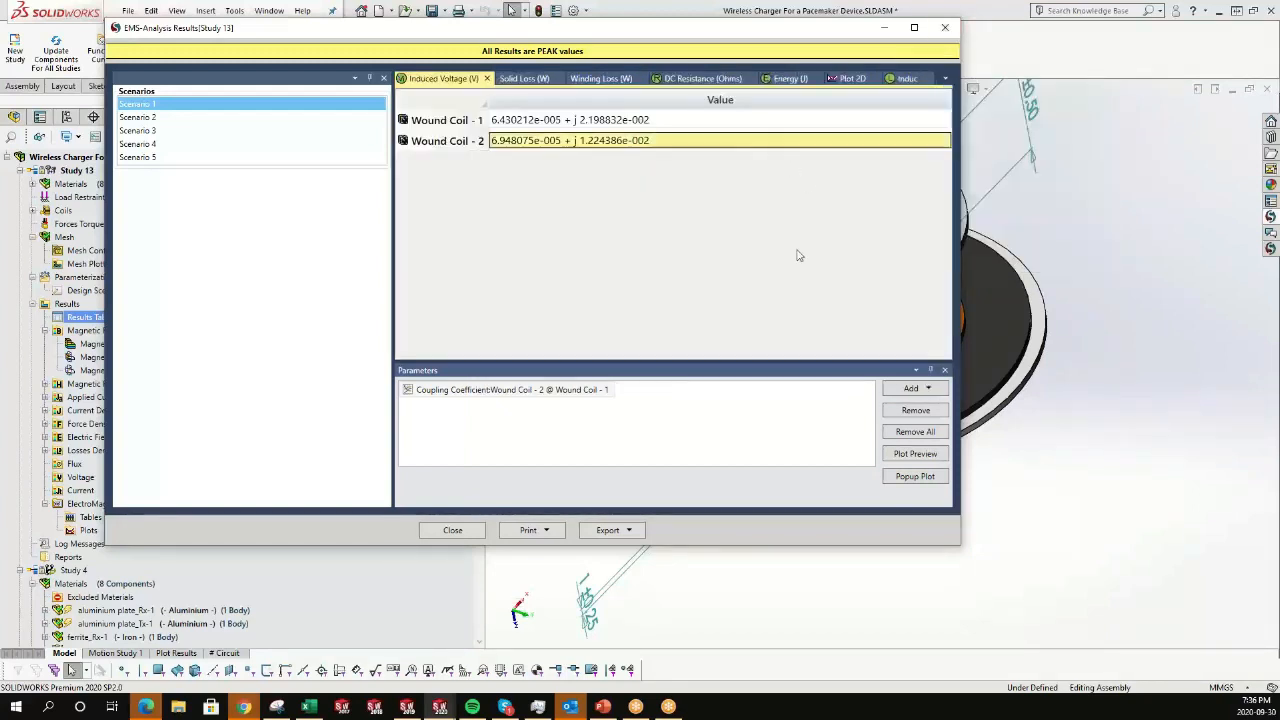
pyautogui.click(910, 388)
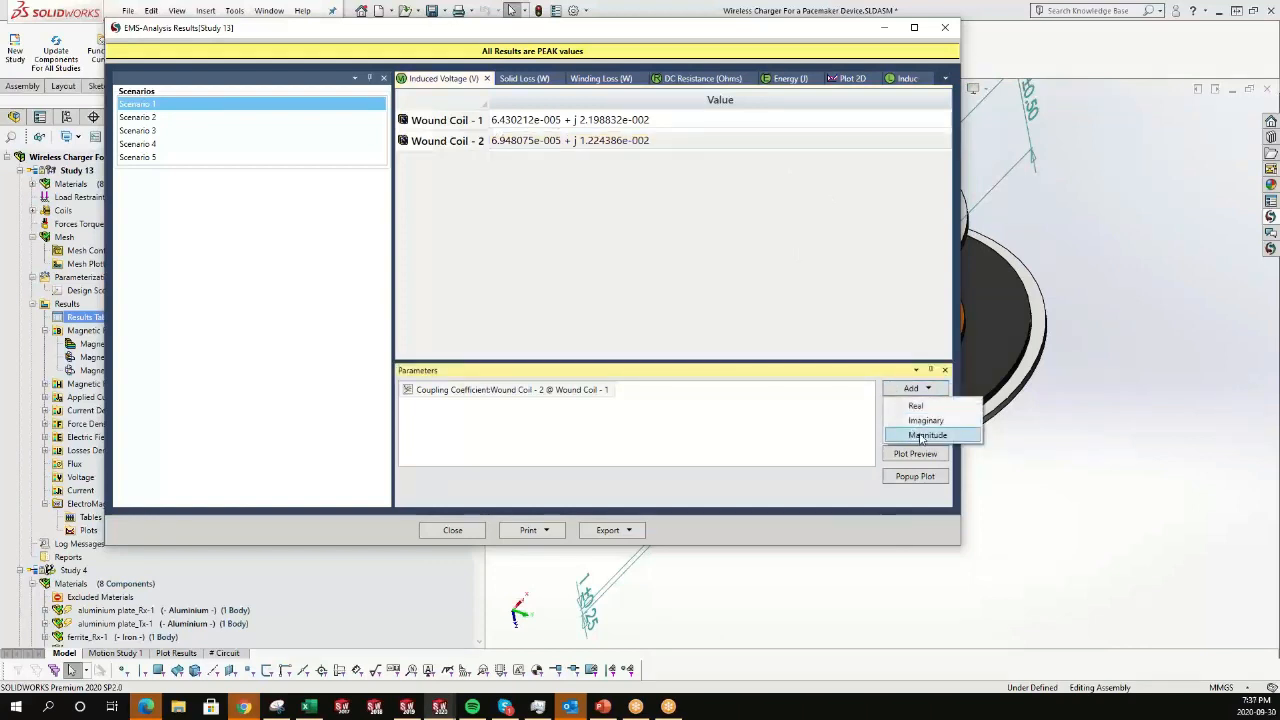
pyautogui.click(921, 436)
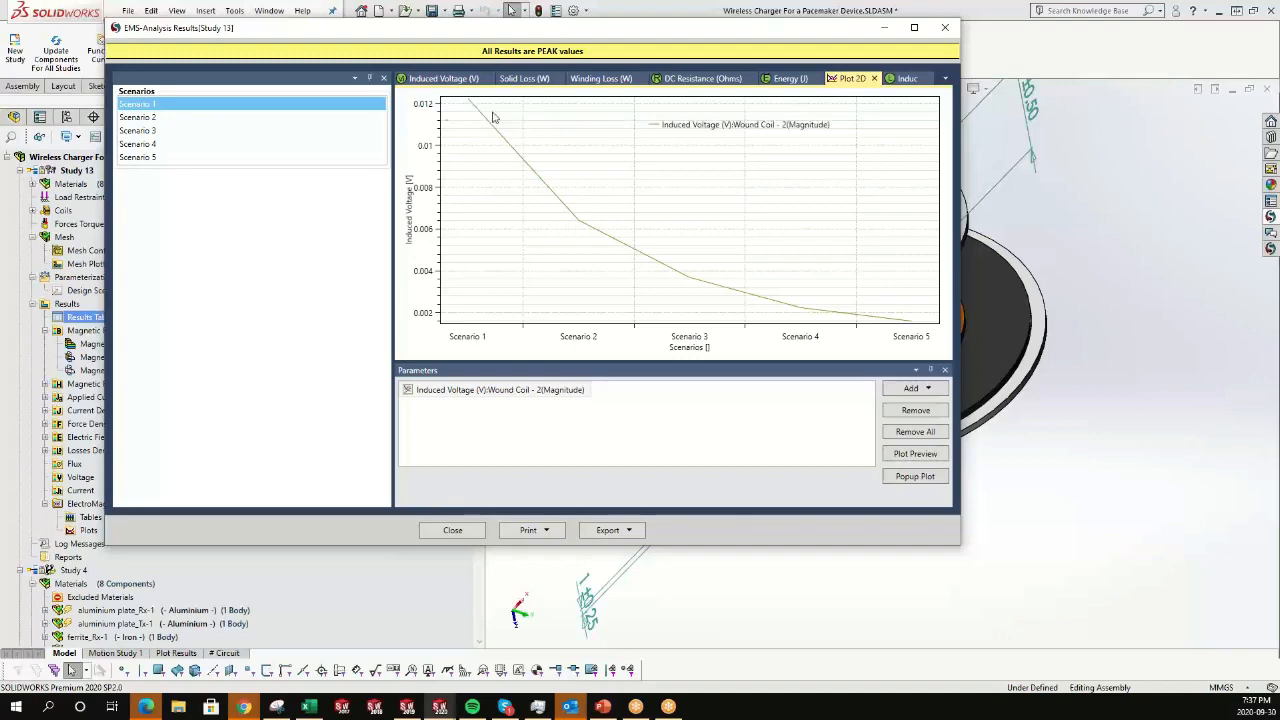
pyautogui.click(452, 530)
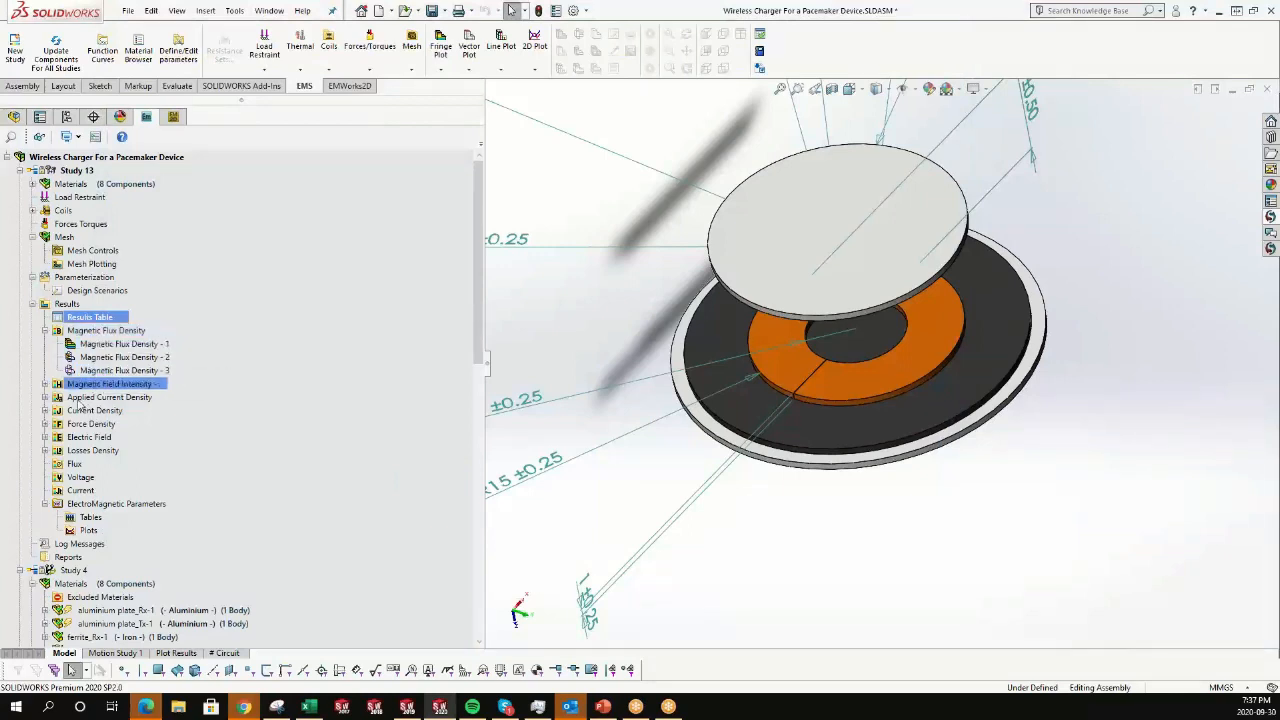
pyautogui.rightClick(113, 334)
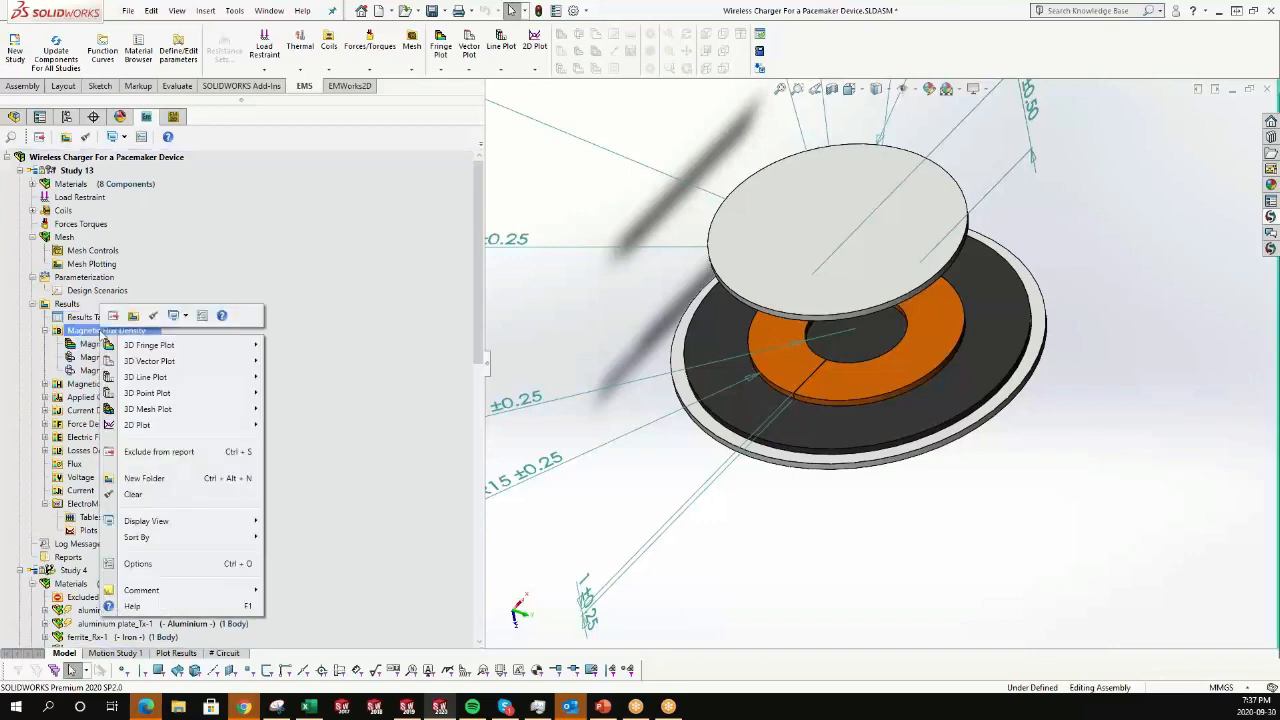
pyautogui.moveTo(165, 348)
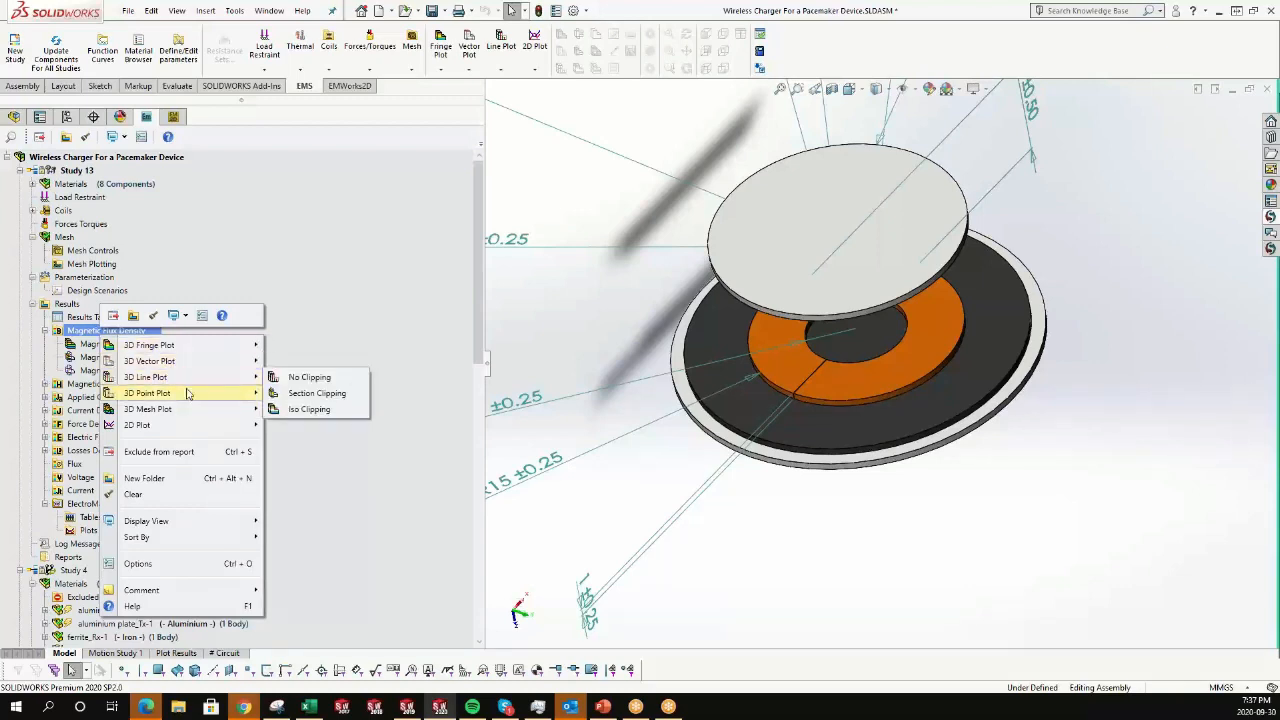
pyautogui.click(128, 371)
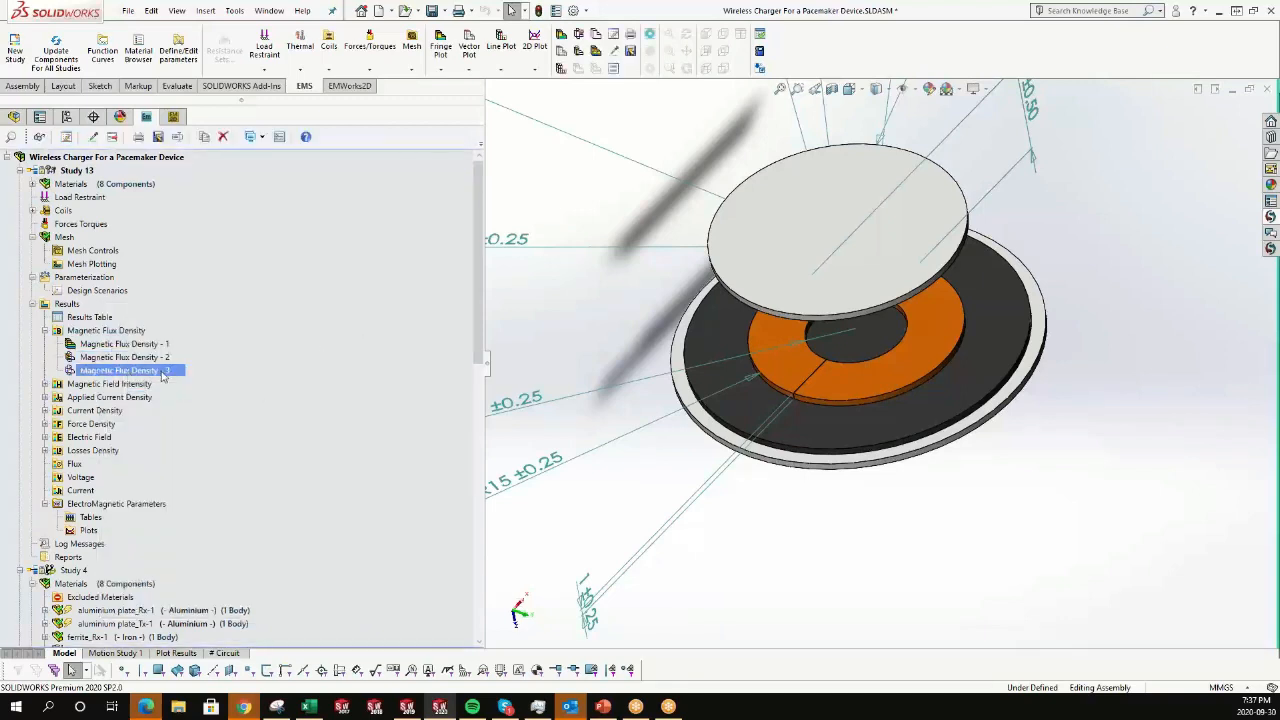
# Show Study 13's Magnetic Flux Density - 2 plot.
pyautogui.rightClick(162, 372)
pyautogui.rightClick(126, 358)
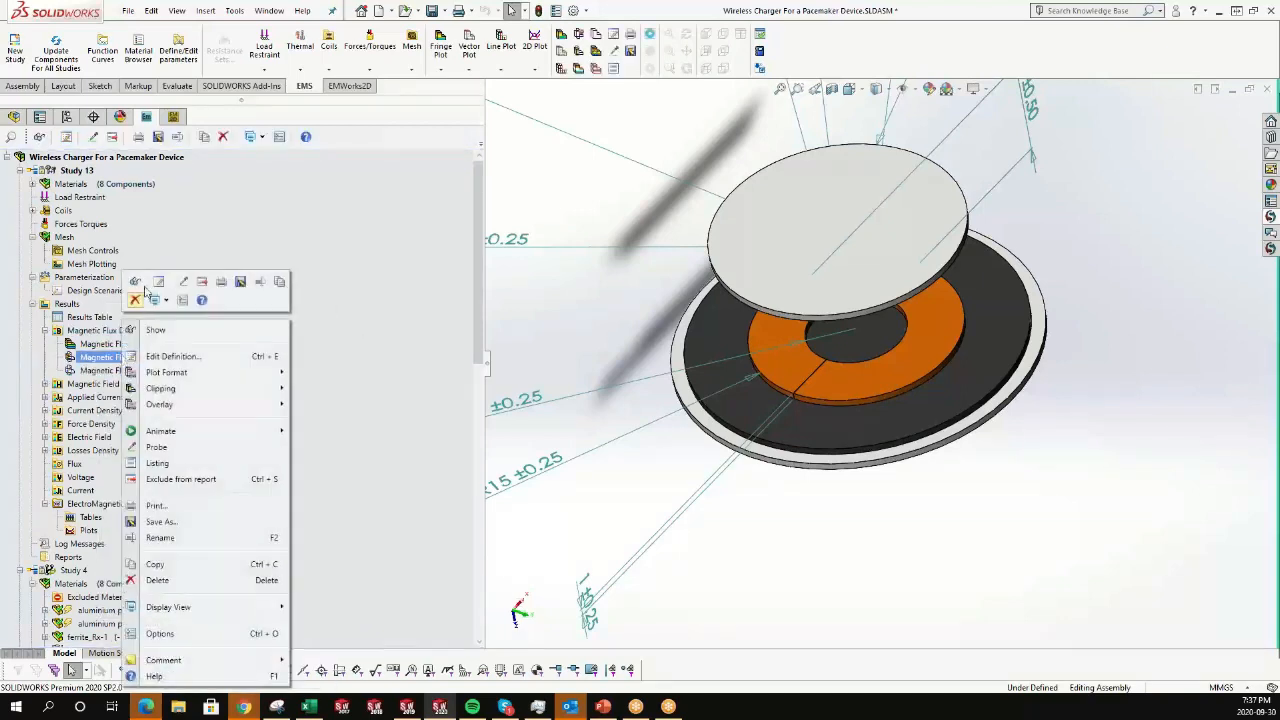
pyautogui.click(136, 282)
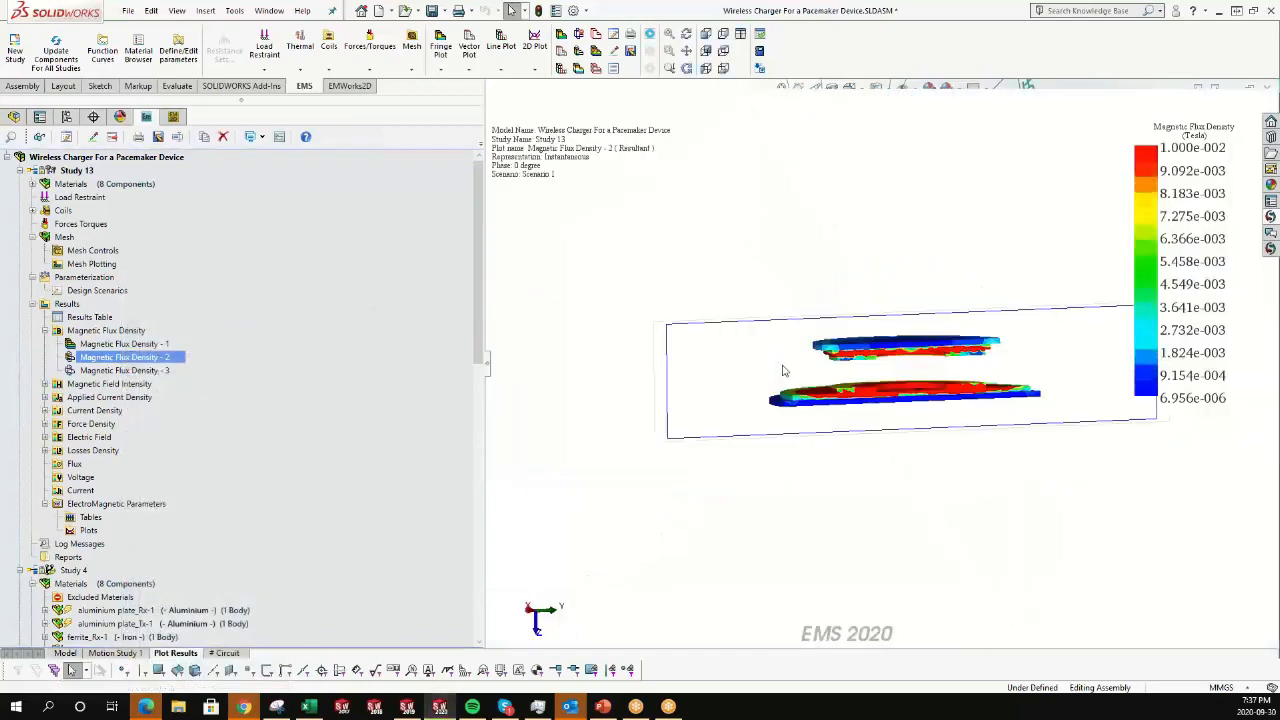
# Show the inner air bodies in Study 13's materials and redisplay the Magnetic Flux Density - 2 plot.
pyautogui.click(32, 184)
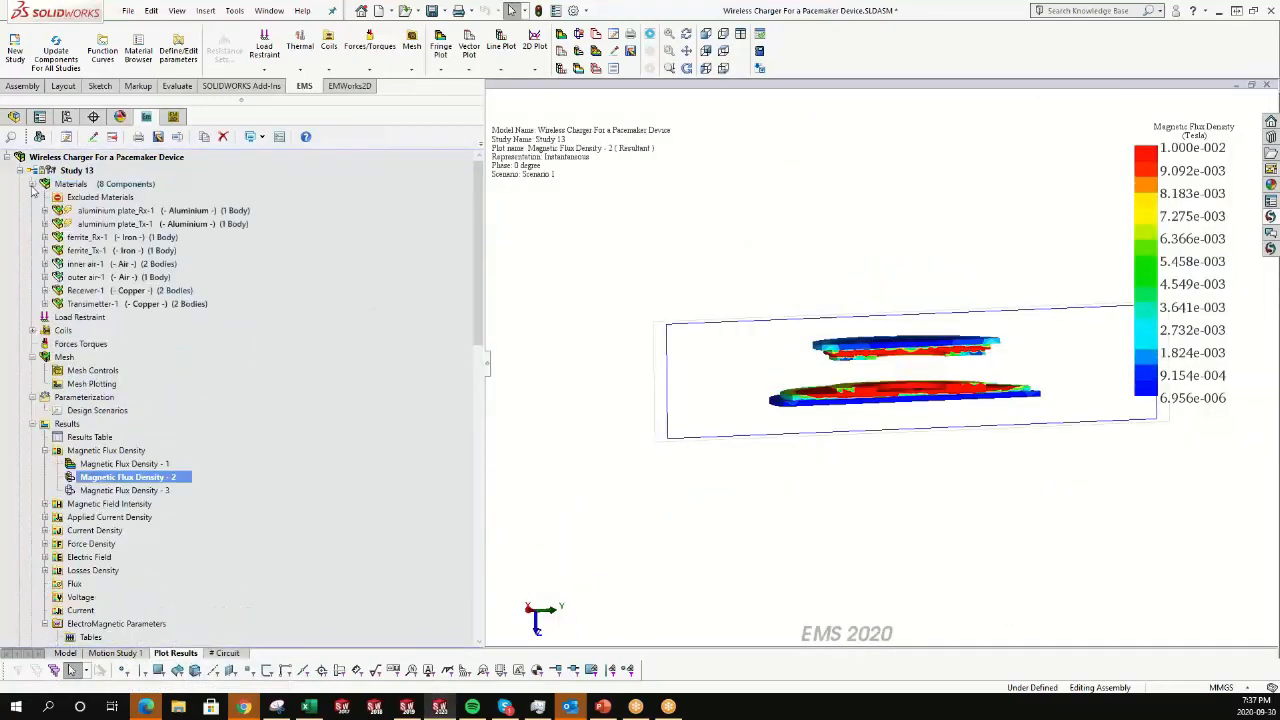
pyautogui.click(92, 265)
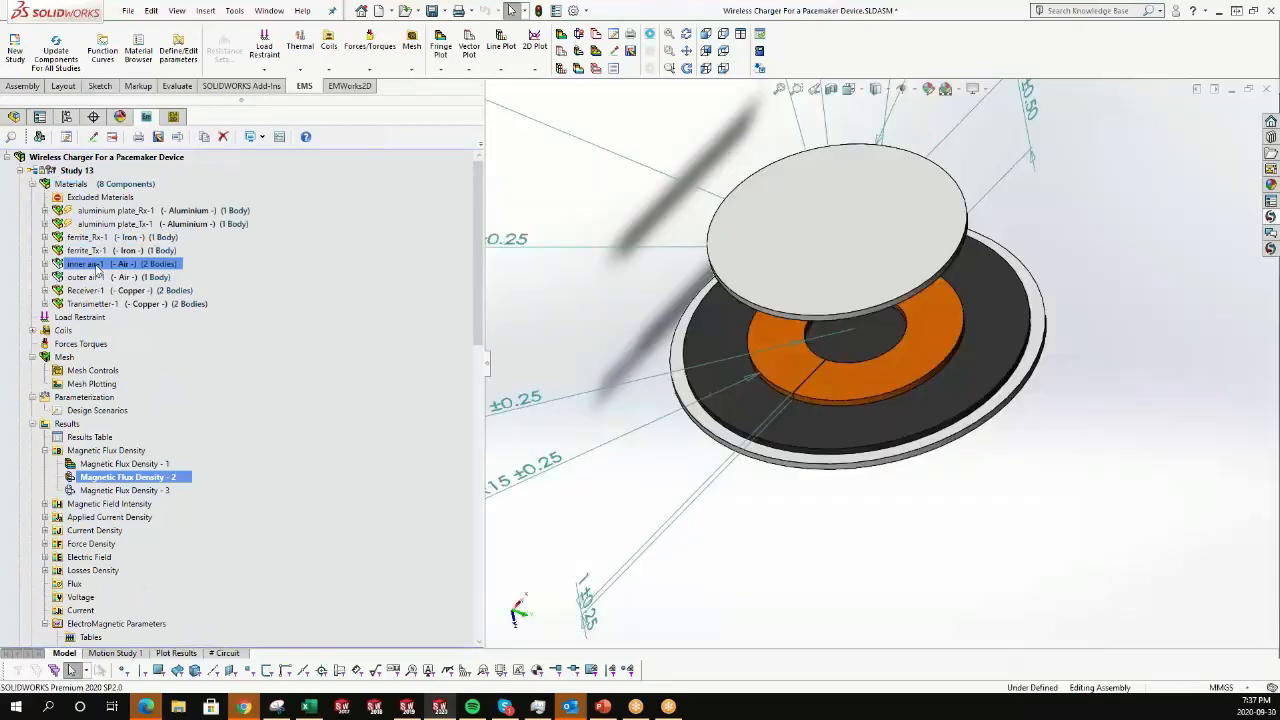
pyautogui.rightClick(97, 268)
pyautogui.click(137, 308)
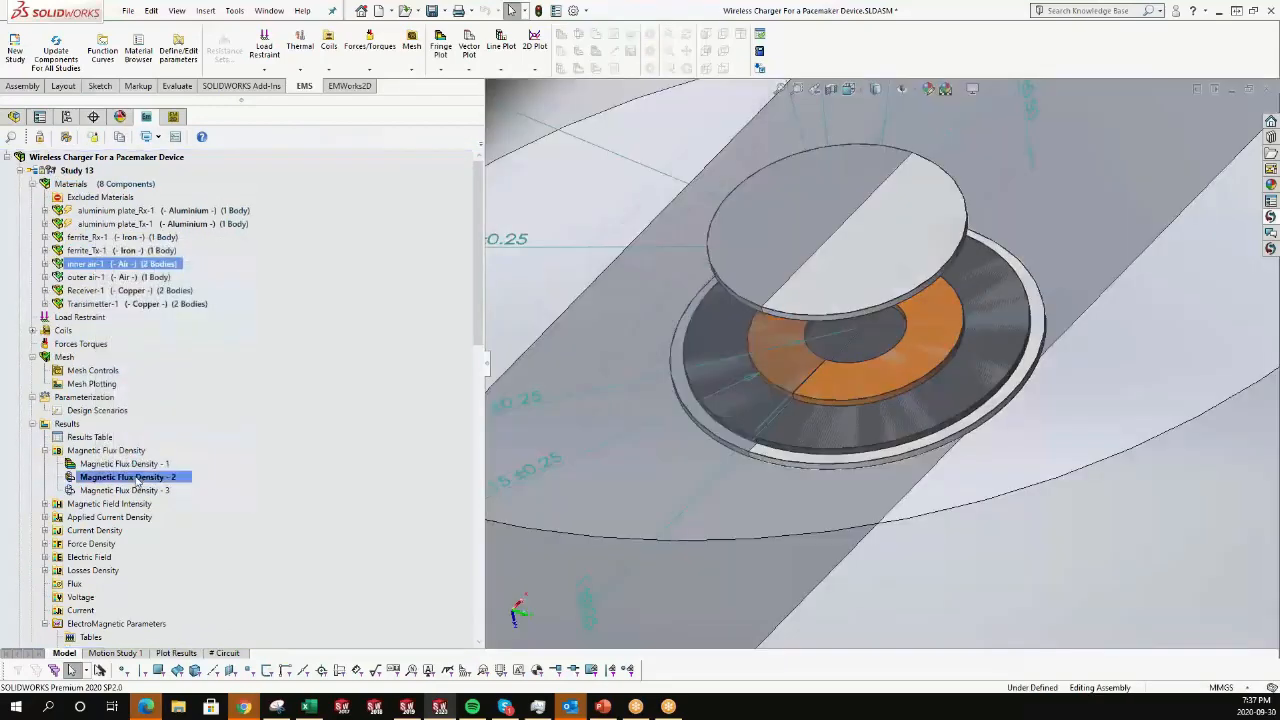
pyautogui.doubleClick(137, 478)
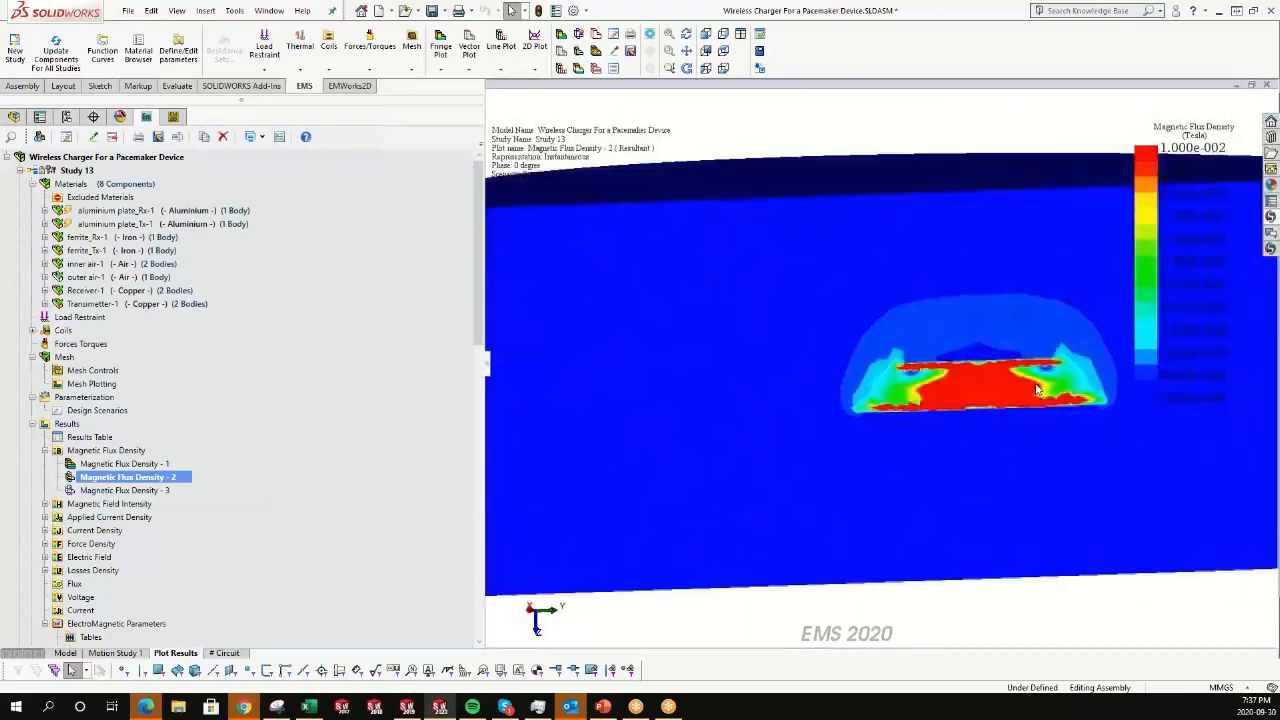
# Turn on model edges in the flux density plot view.
pyautogui.moveTo(957, 398); pyautogui.dragTo(830, 403, button='middle')
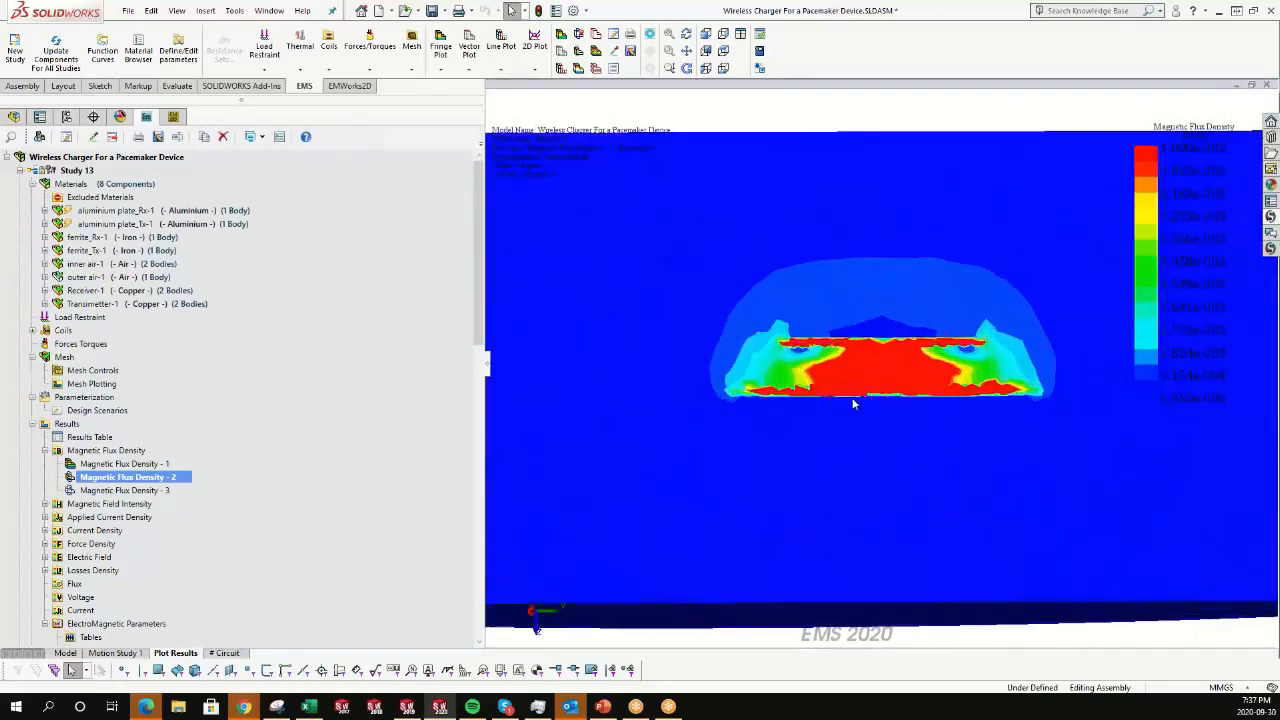
pyautogui.rightClick(800, 404)
pyautogui.moveTo(834, 496)
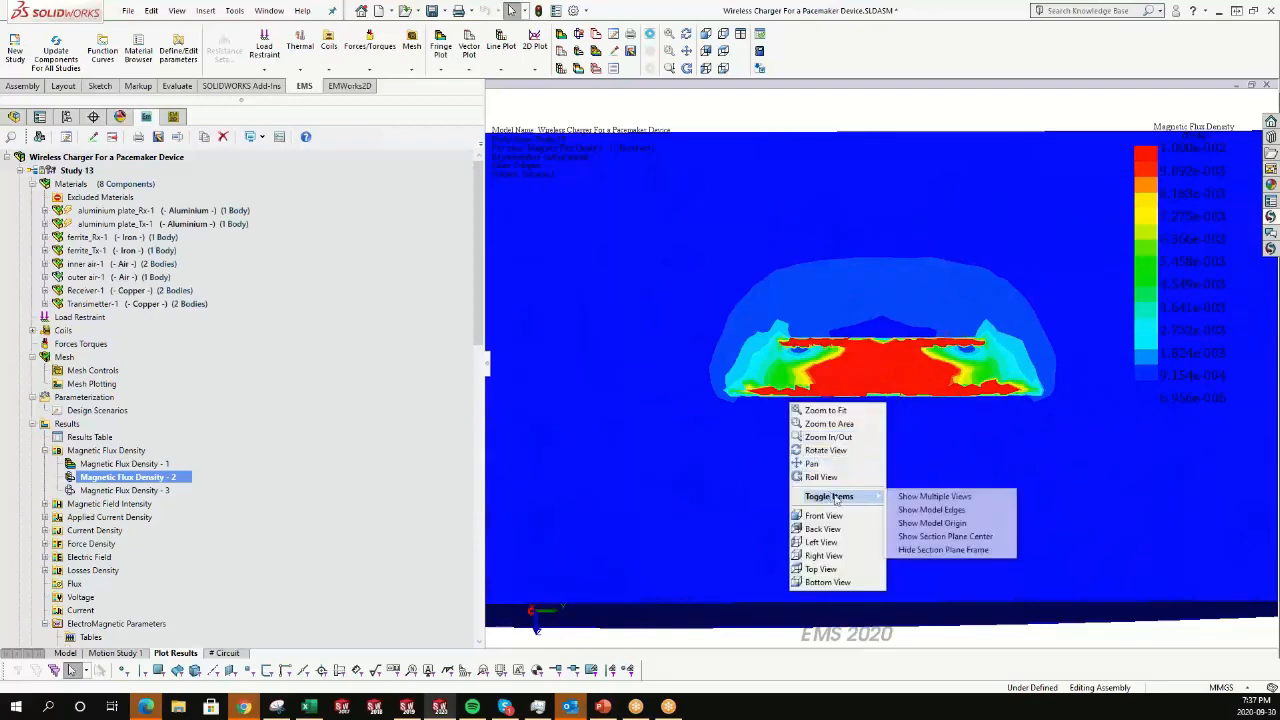
pyautogui.click(921, 511)
pyautogui.moveTo(894, 414); pyautogui.dragTo(890, 465, button='middle')
pyautogui.moveTo(862, 405); pyautogui.dragTo(852, 375, button='middle')
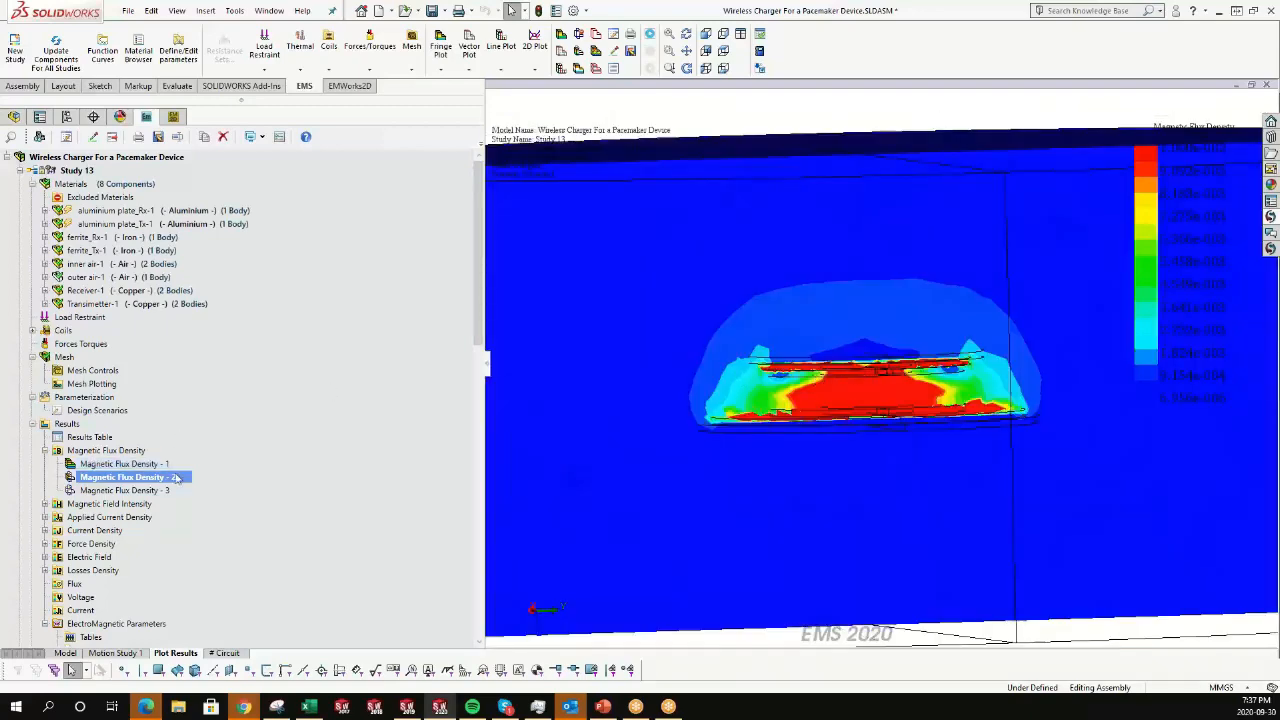
# Animate the Magnetic Flux Density - 2 plot versus scenario, then stop and close the animation.
pyautogui.rightClick(176, 477)
pyautogui.moveTo(290, 162)
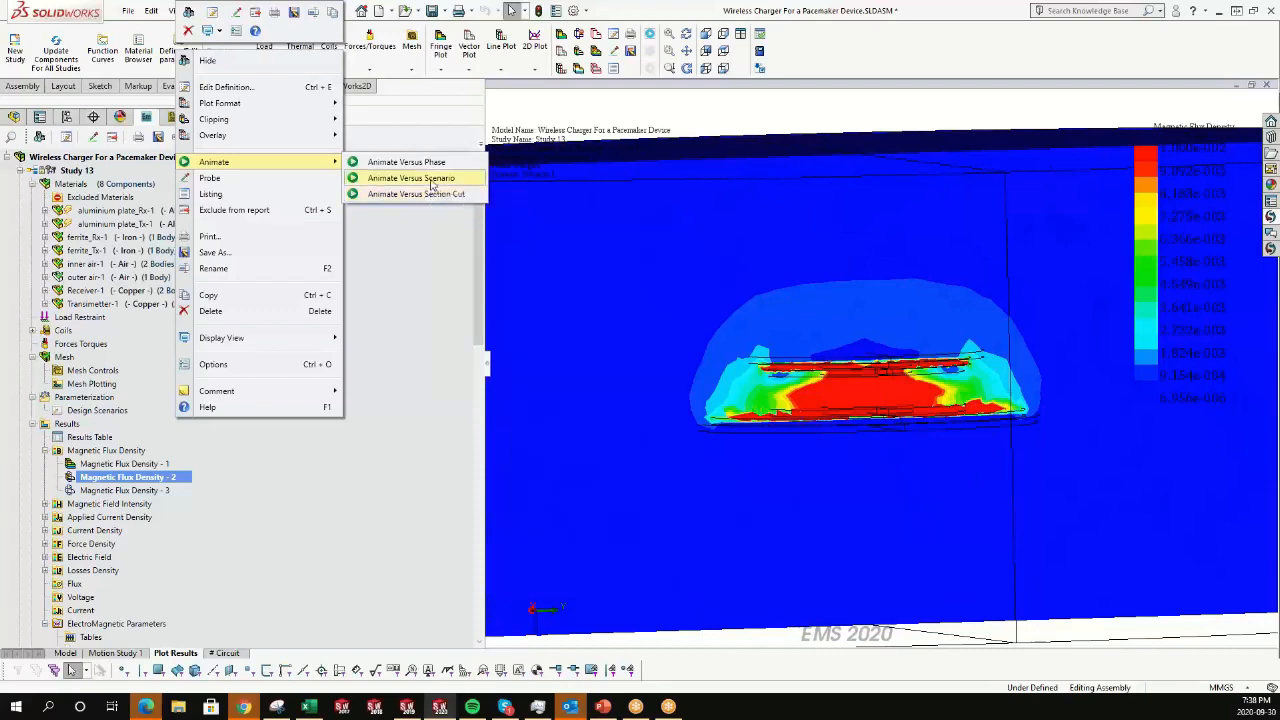
pyautogui.click(432, 182)
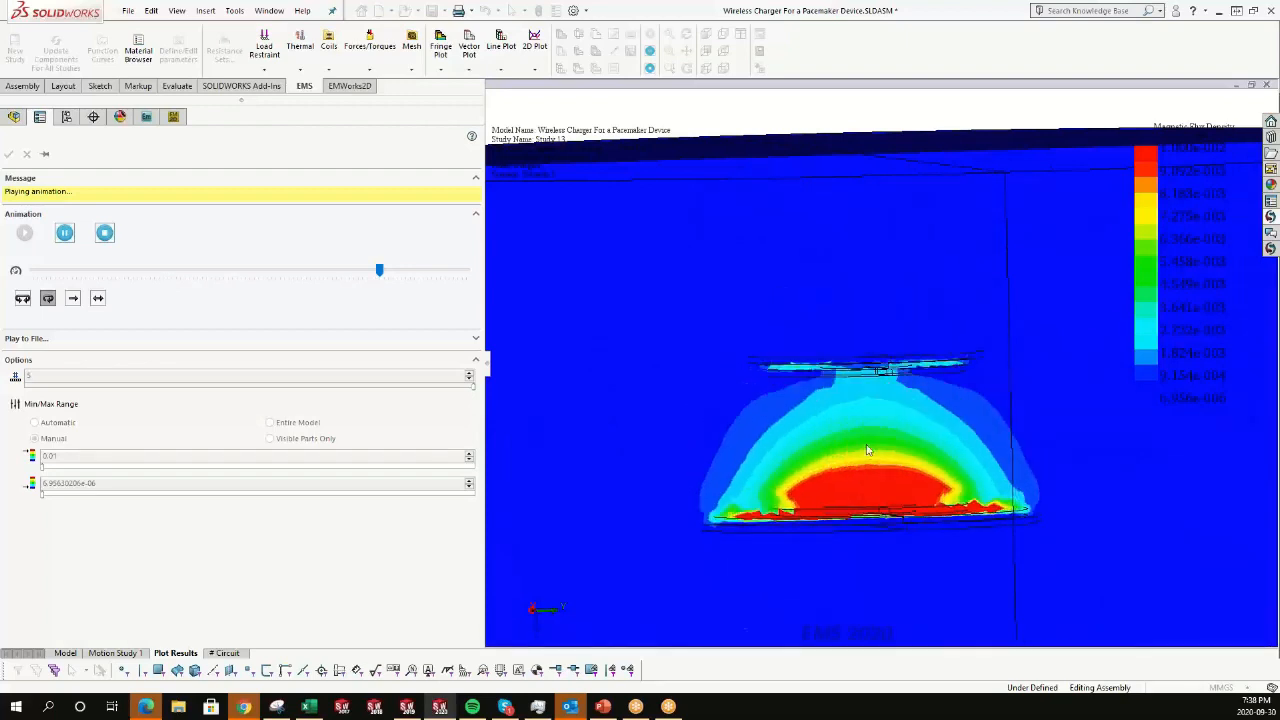
pyautogui.click(104, 233)
pyautogui.click(9, 153)
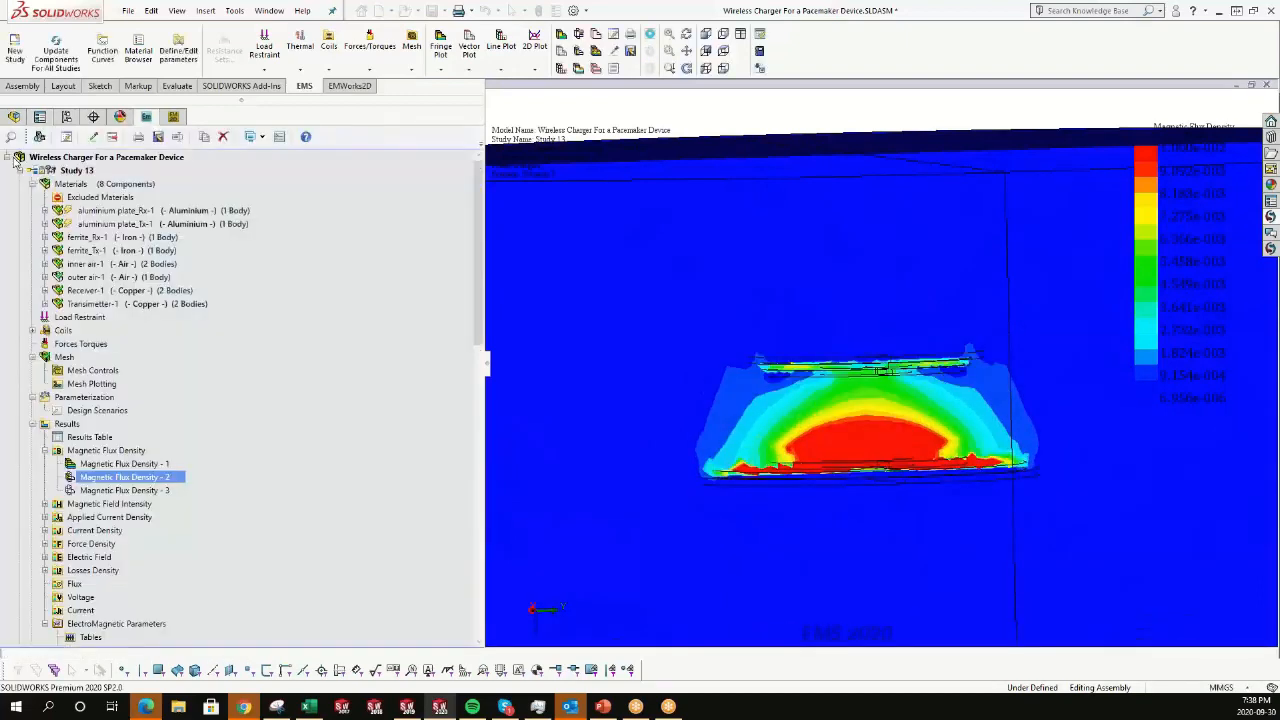
# Create a 3D vector plot of resultant magnetic flux density in Tesla for Scenario 1.
pyautogui.click(110, 452)
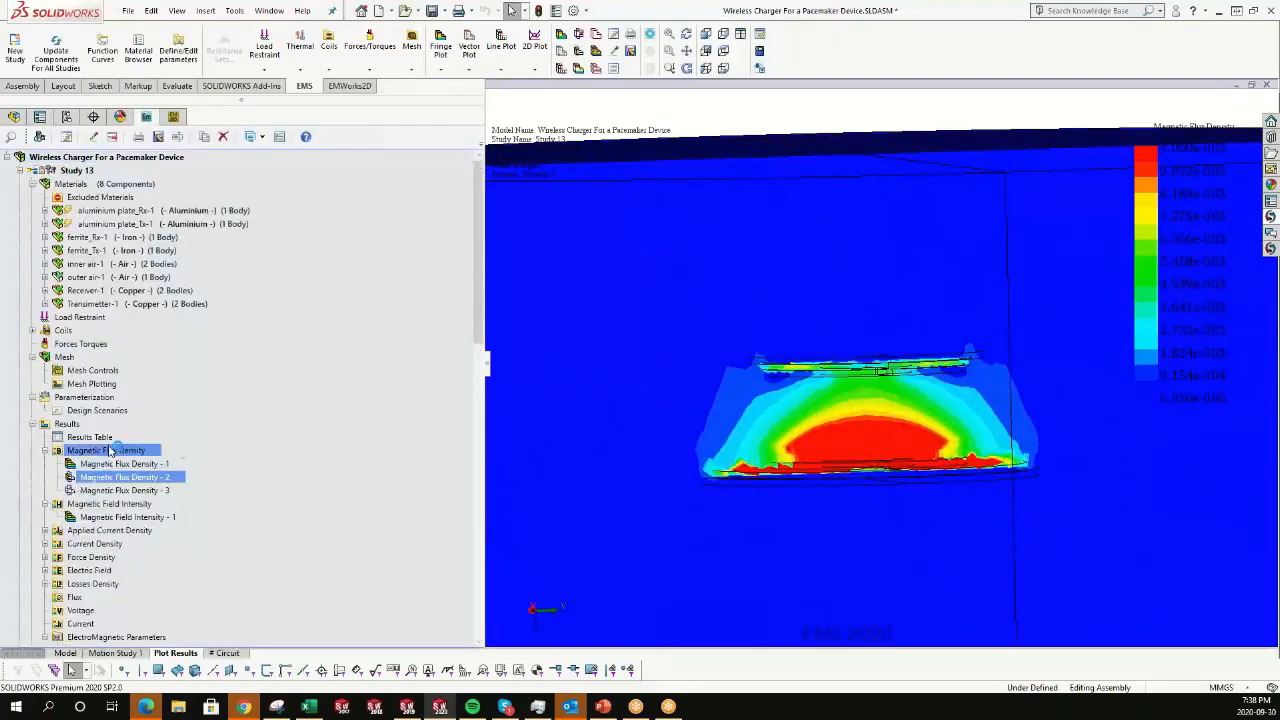
pyautogui.rightClick(110, 452)
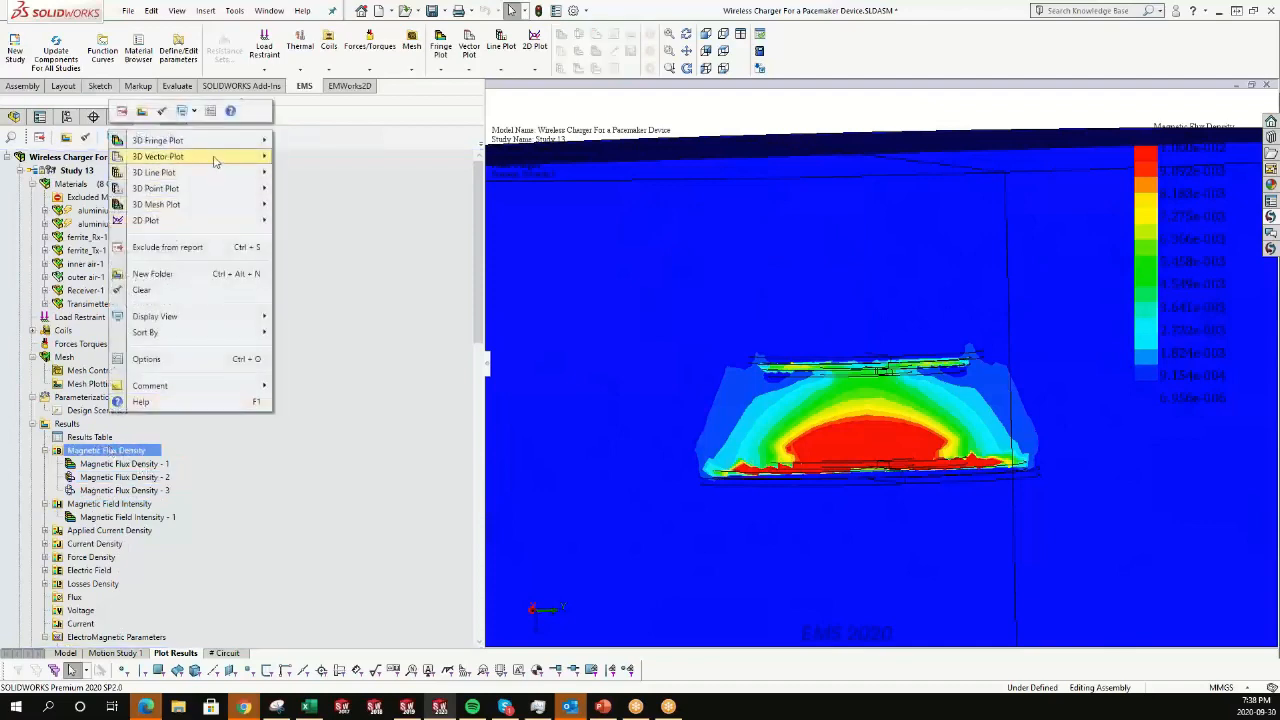
pyautogui.moveTo(218, 158)
pyautogui.click(329, 161)
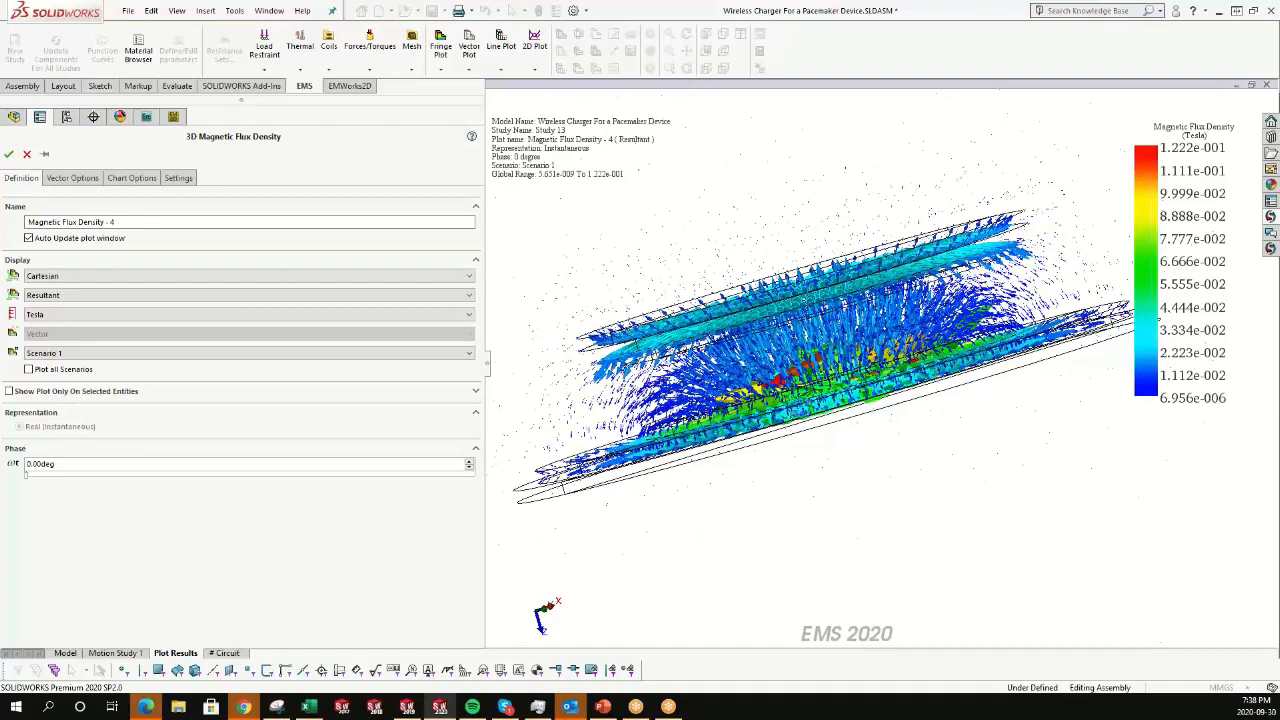
pyautogui.moveTo(803, 407); pyautogui.dragTo(487, 357, button='middle')
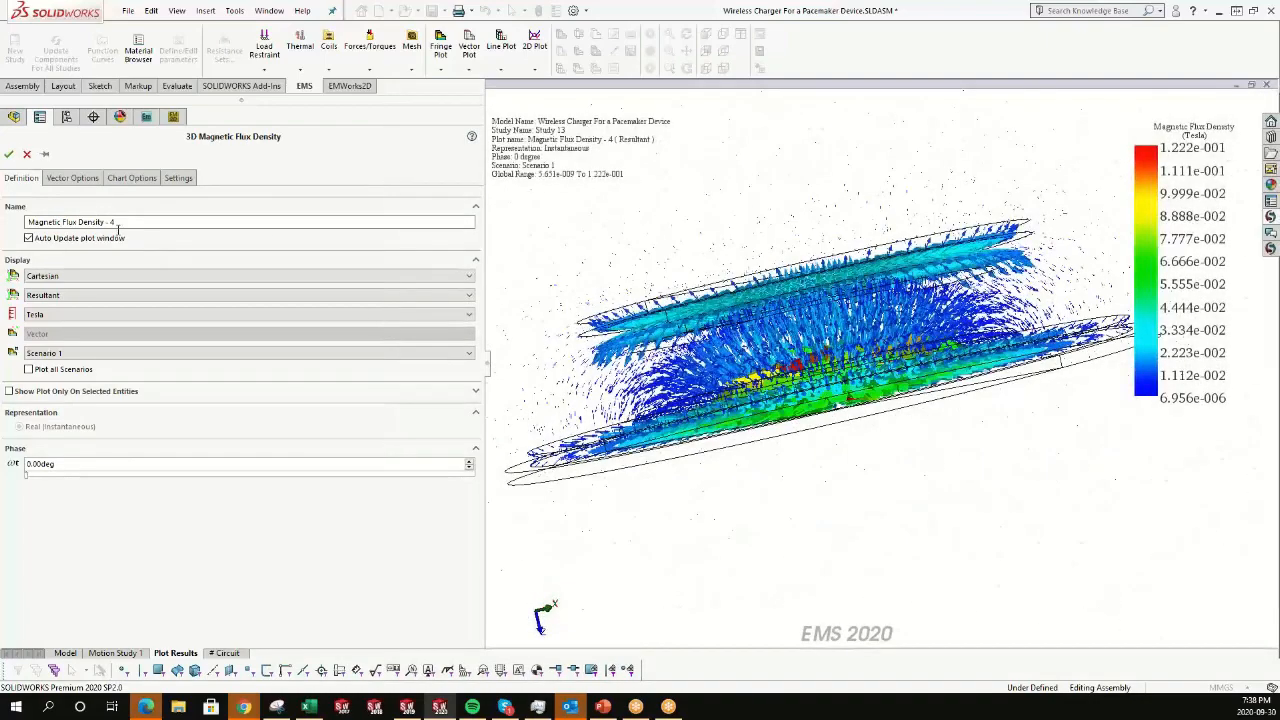
pyautogui.click(9, 153)
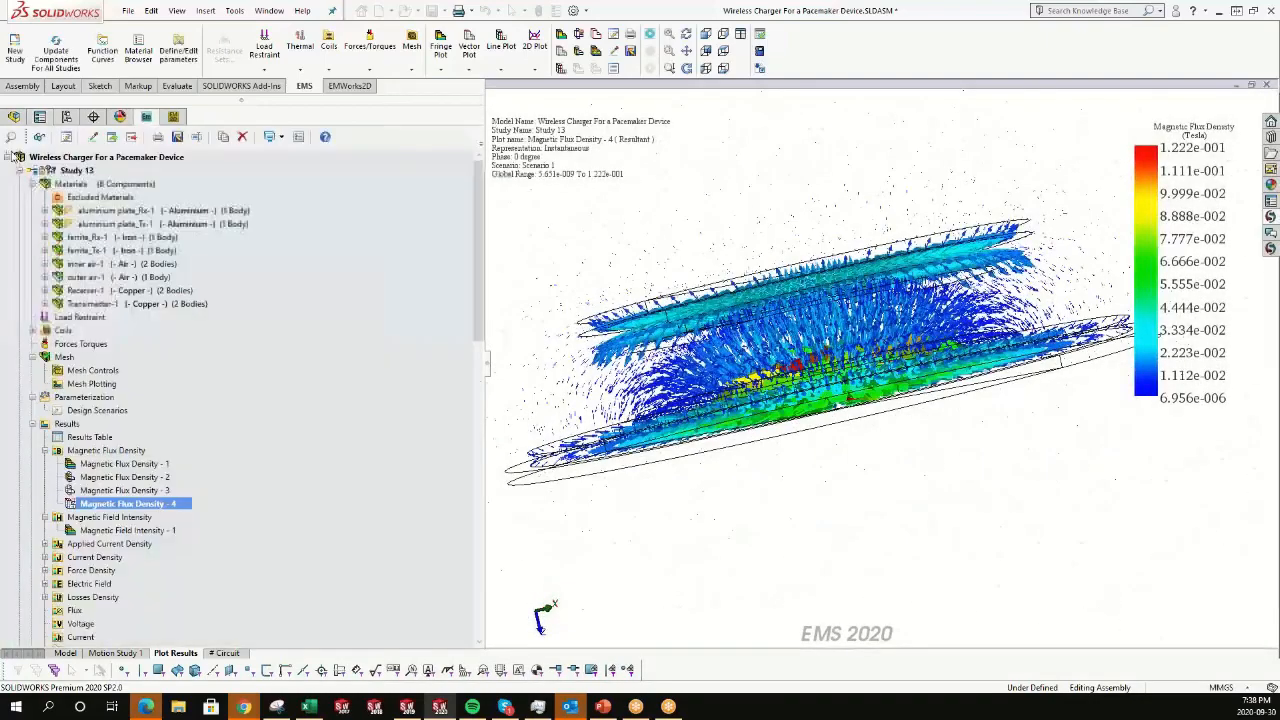
# Expand Study 4's circuit case windings and open the Circuit Case 1 schematic.
pyautogui.click(20, 171)
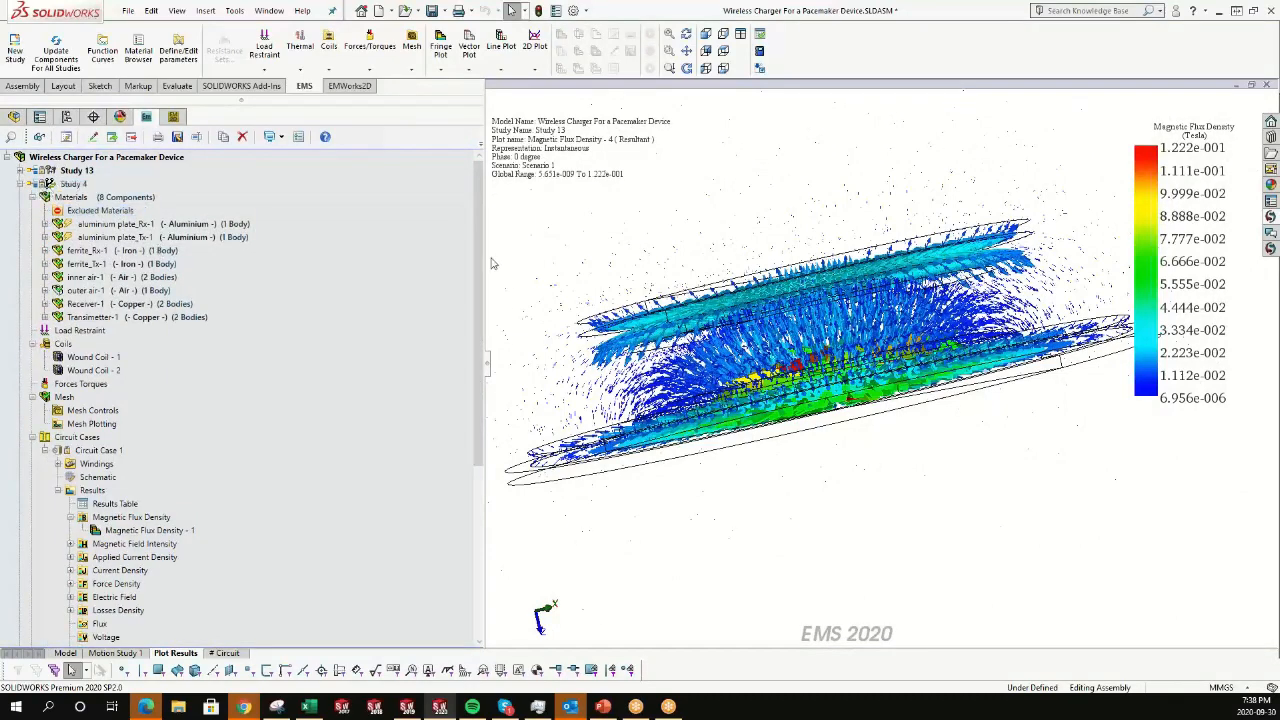
pyautogui.scroll(-3, 488, 248)
pyautogui.click(82, 299)
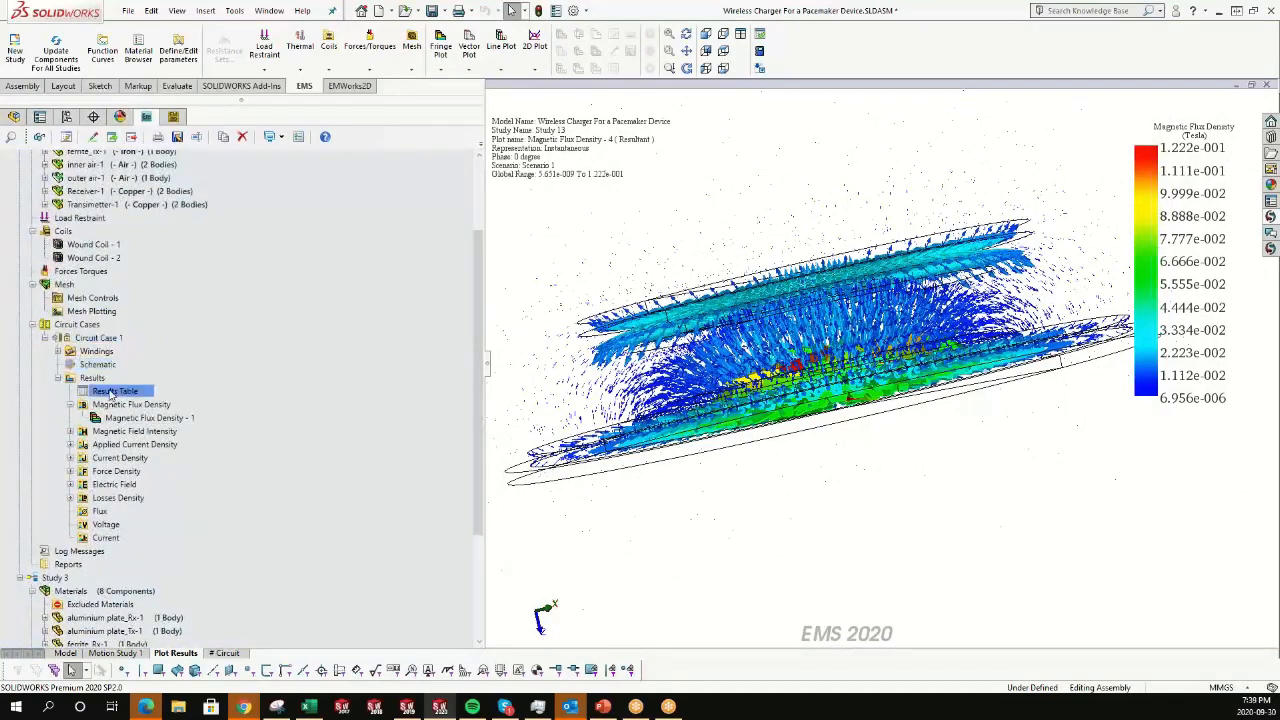
pyautogui.click(57, 351)
pyautogui.click(97, 418)
pyautogui.doubleClick(98, 420)
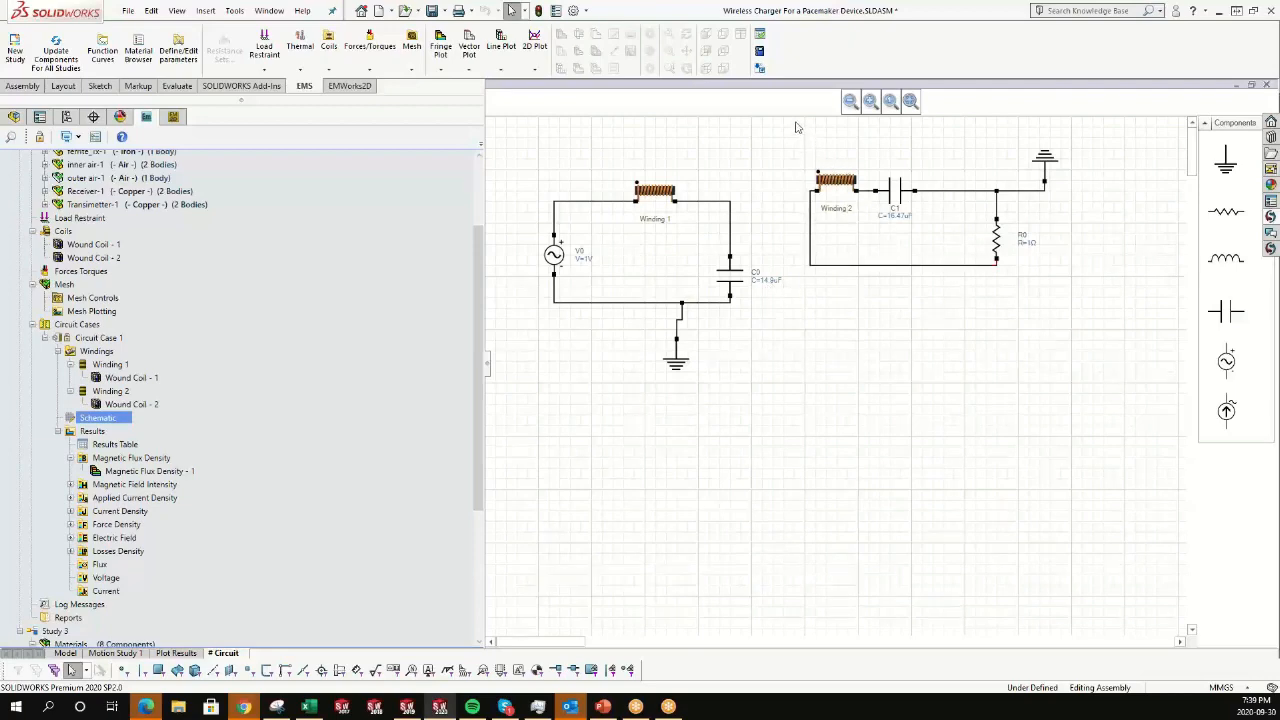
pyautogui.moveTo(796, 121); pyautogui.dragTo(1128, 323)
pyautogui.click(1093, 277)
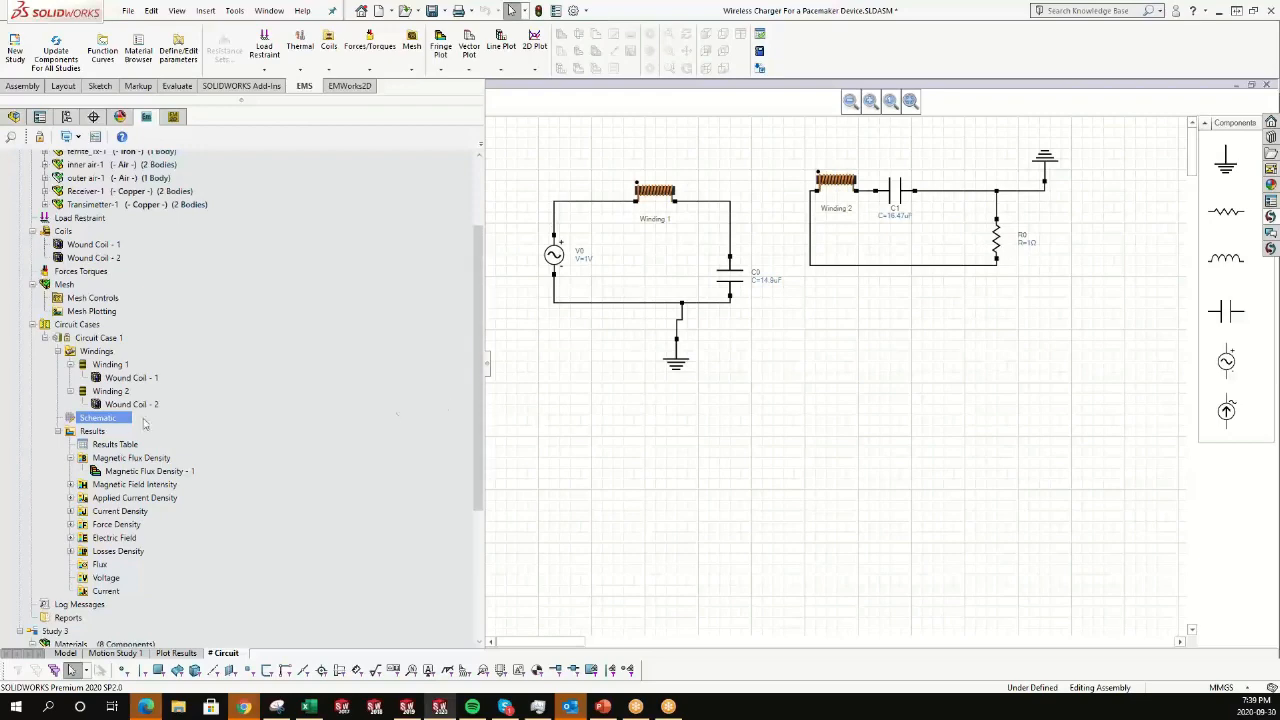
# Open Circuit Case 1's results table, review the current values of both wound coils, and close it.
pyautogui.click(114, 444)
pyautogui.doubleClick(114, 444)
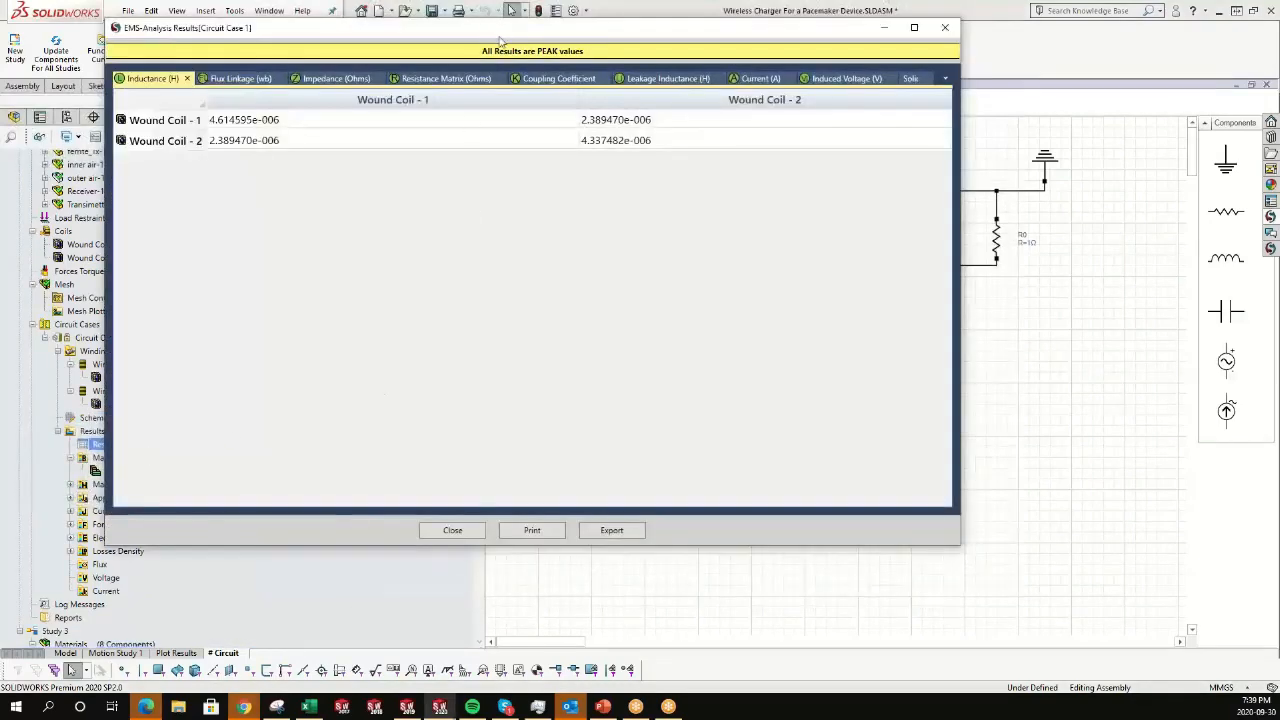
pyautogui.click(766, 79)
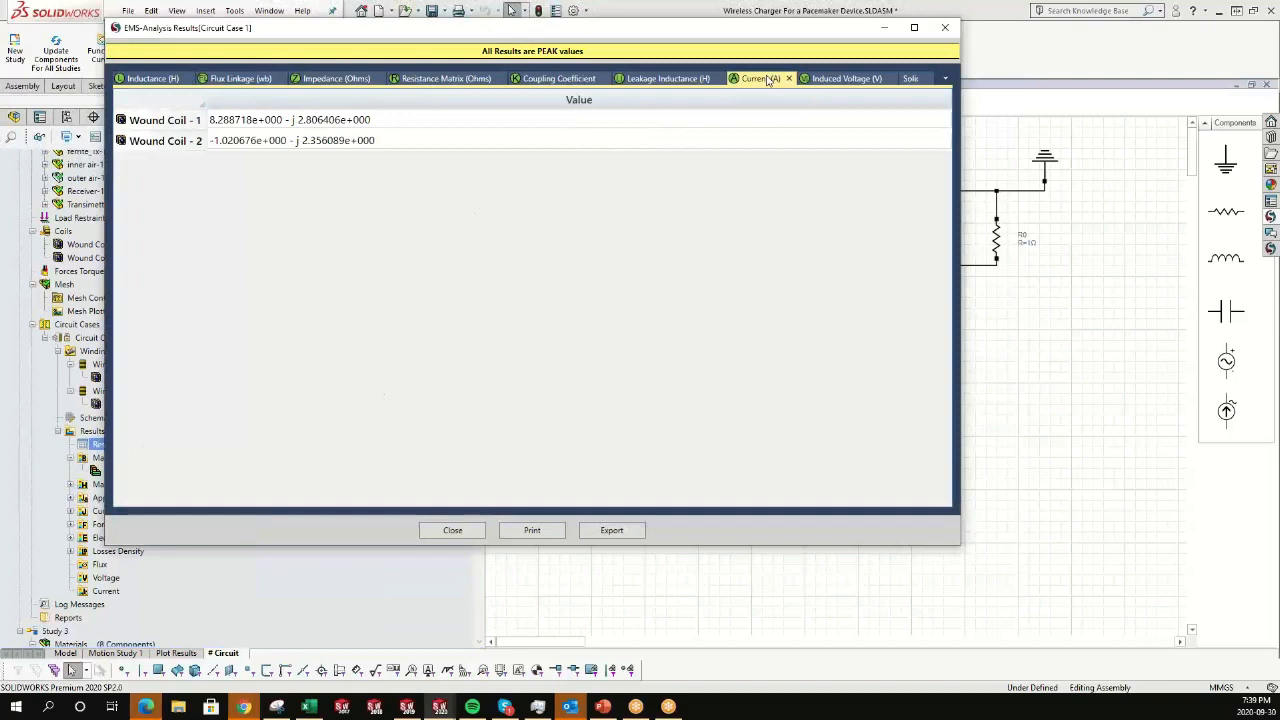
pyautogui.click(336, 147)
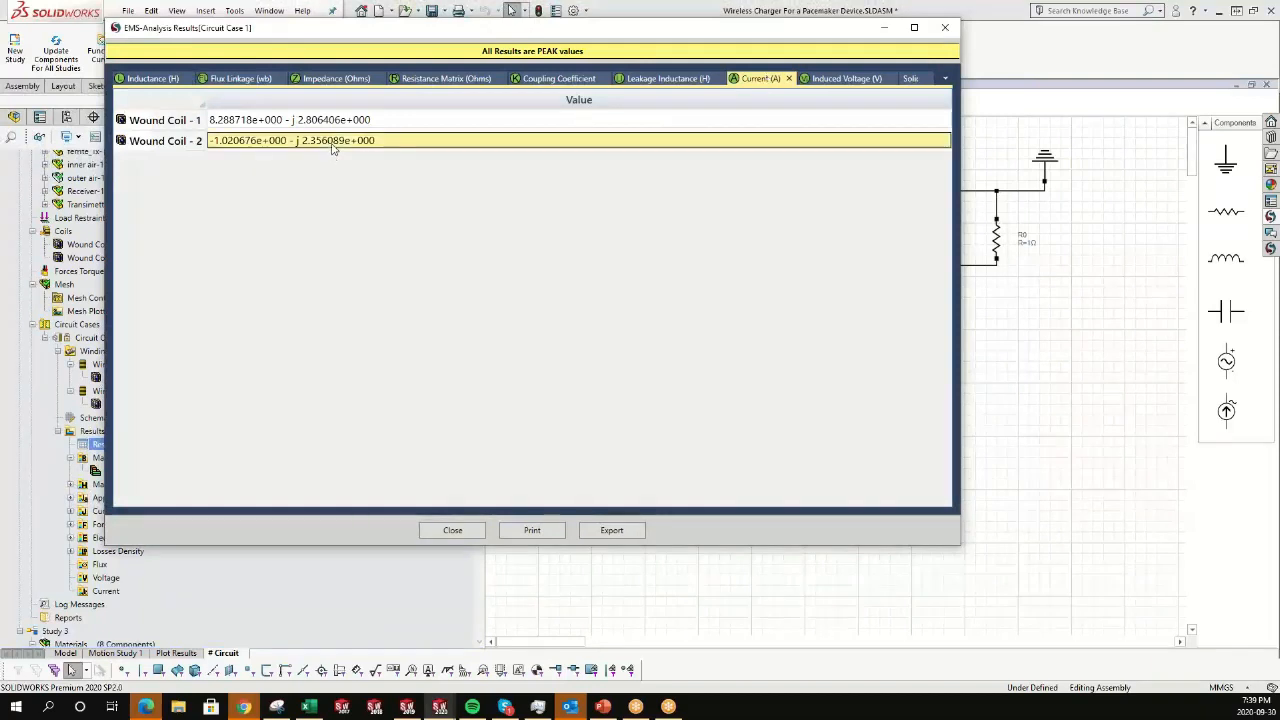
pyautogui.click(267, 121)
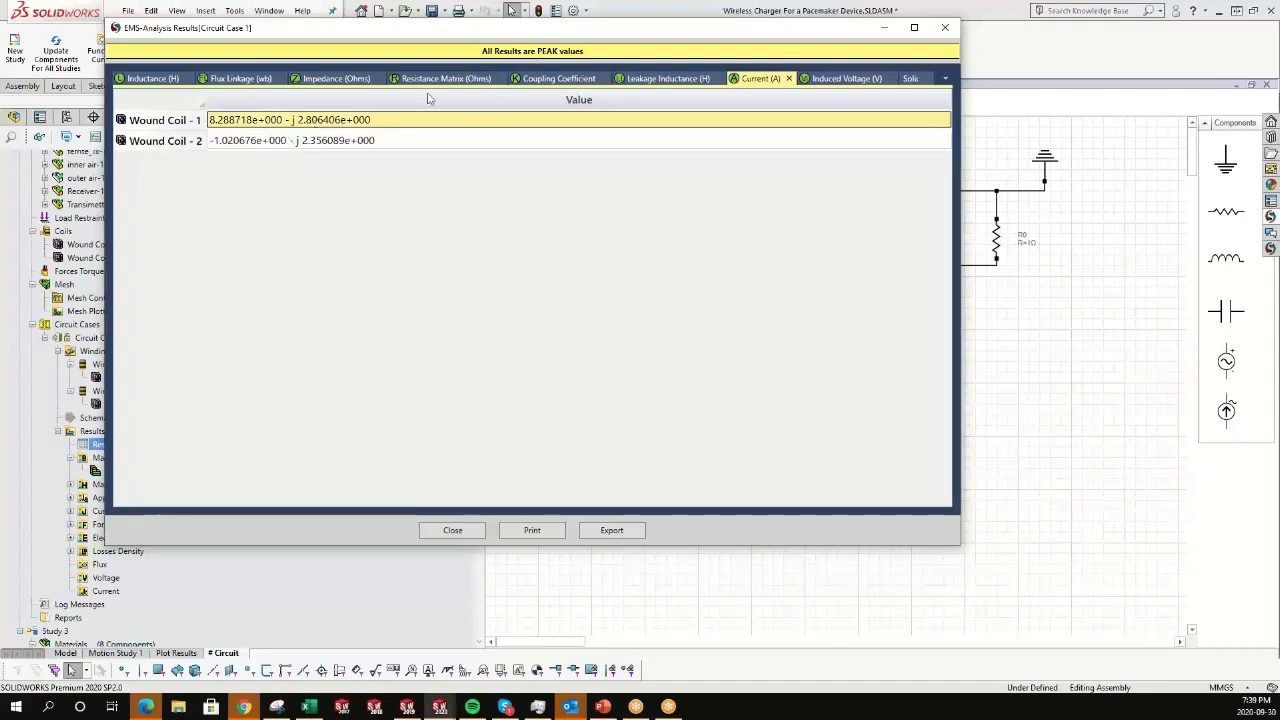
pyautogui.click(340, 145)
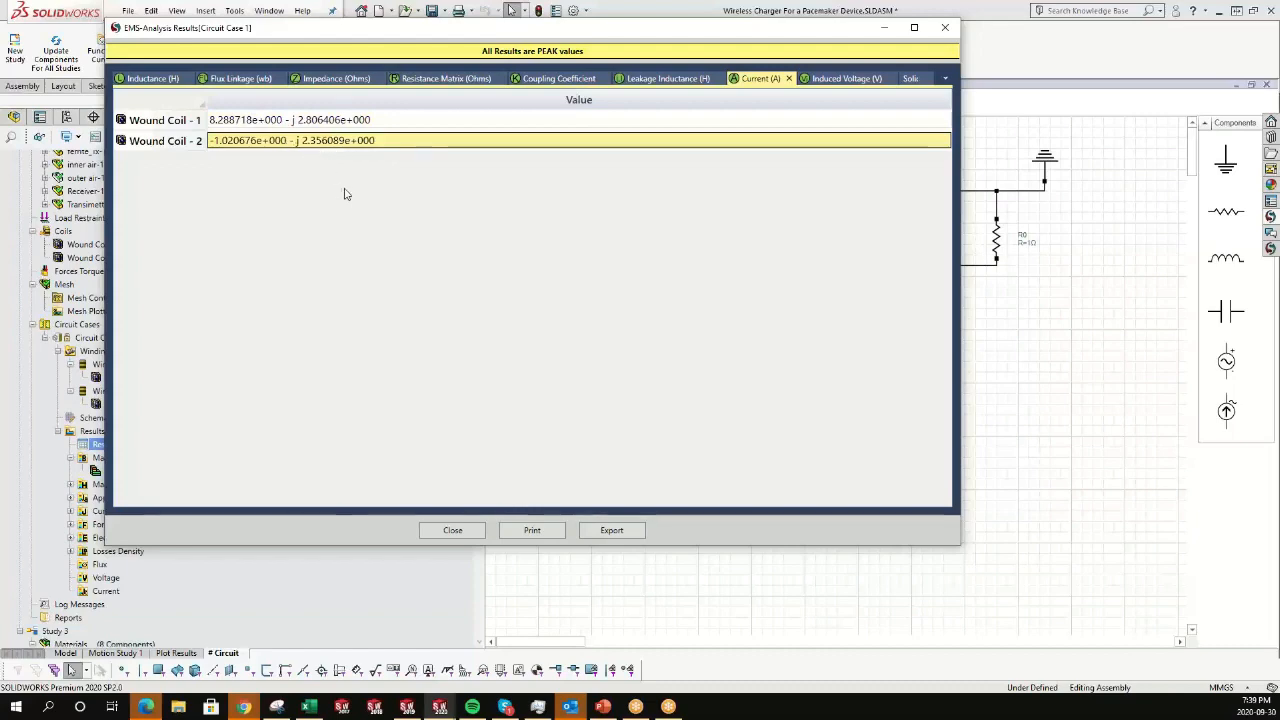
pyautogui.click(452, 531)
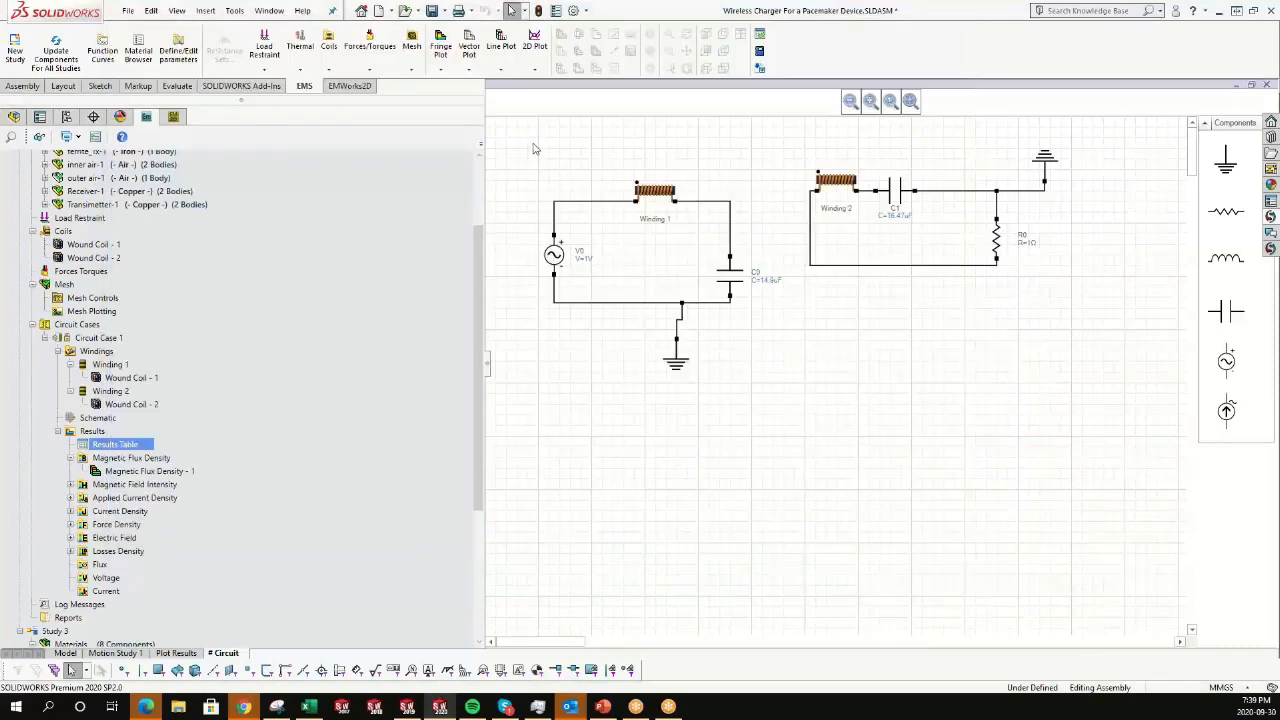
# Display Circuit Case 1's Magnetic Flux Density - 1 plot and zoom it to fit.
pyautogui.click(104, 475)
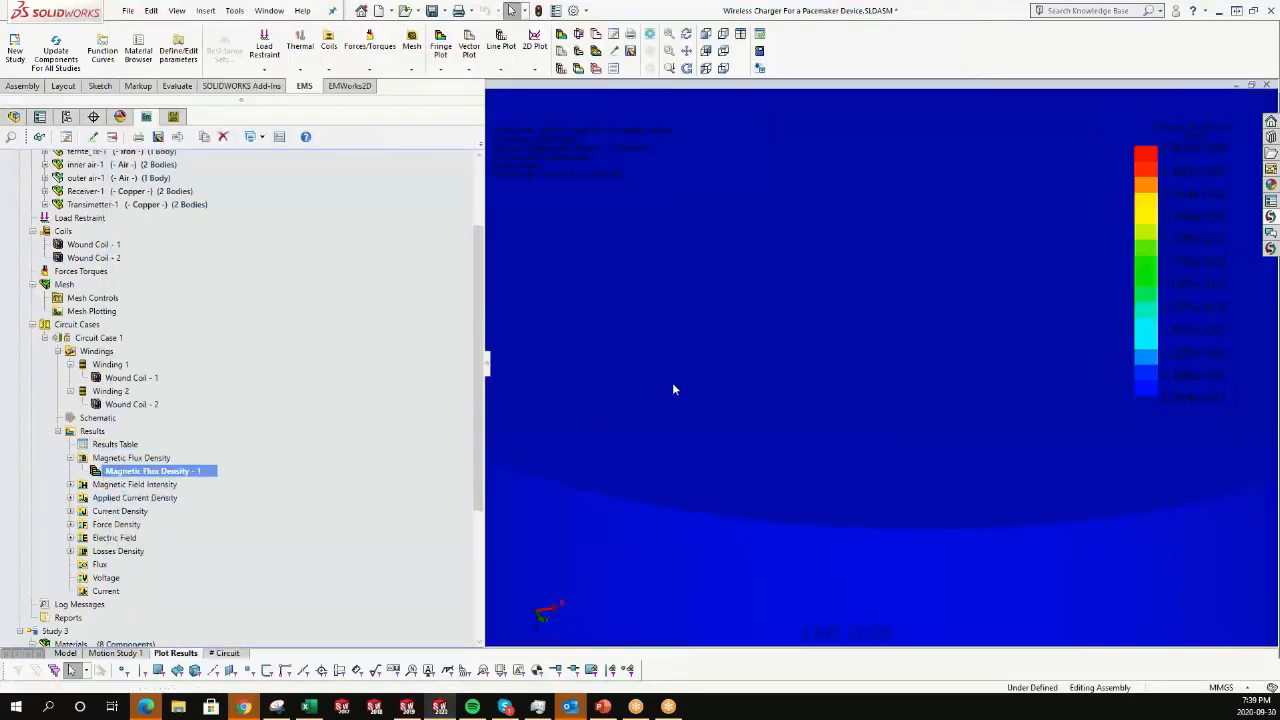
pyautogui.rightClick(676, 386)
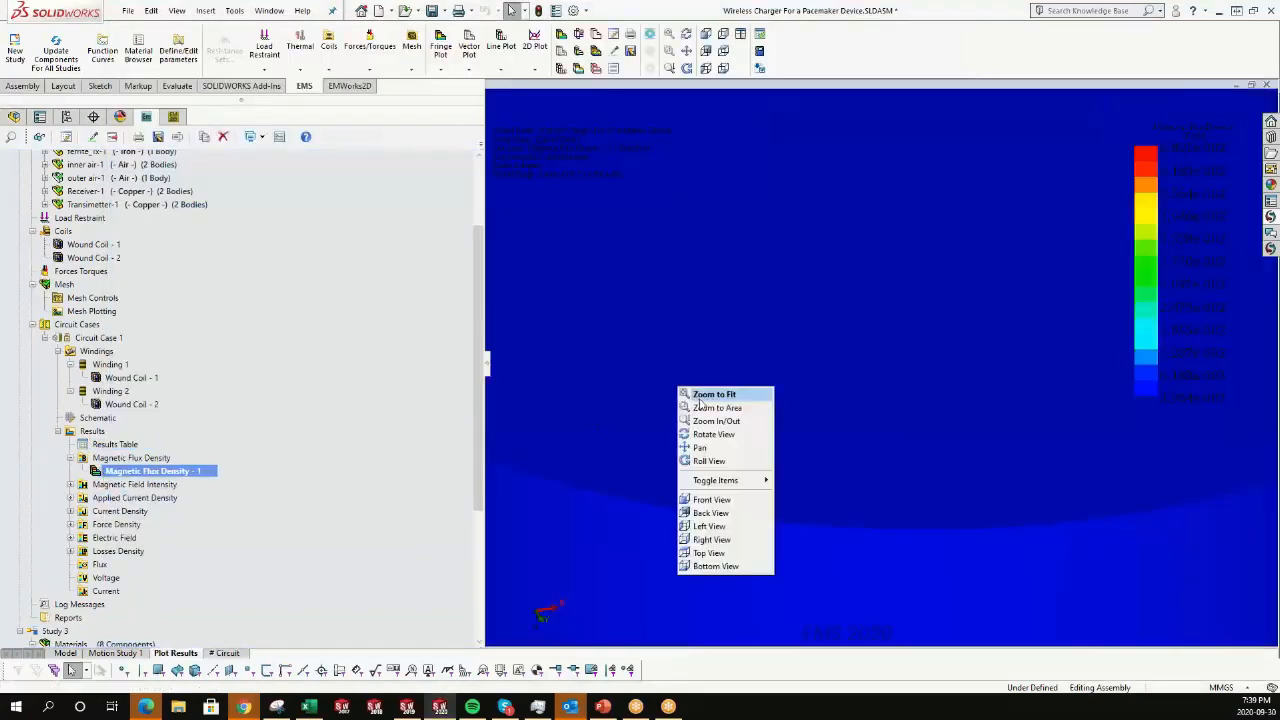
pyautogui.click(712, 395)
# Create a 3D vector plot of resultant magnetic flux density in Tesla for Circuit Case 1.
pyautogui.click(130, 457)
pyautogui.rightClick(130, 457)
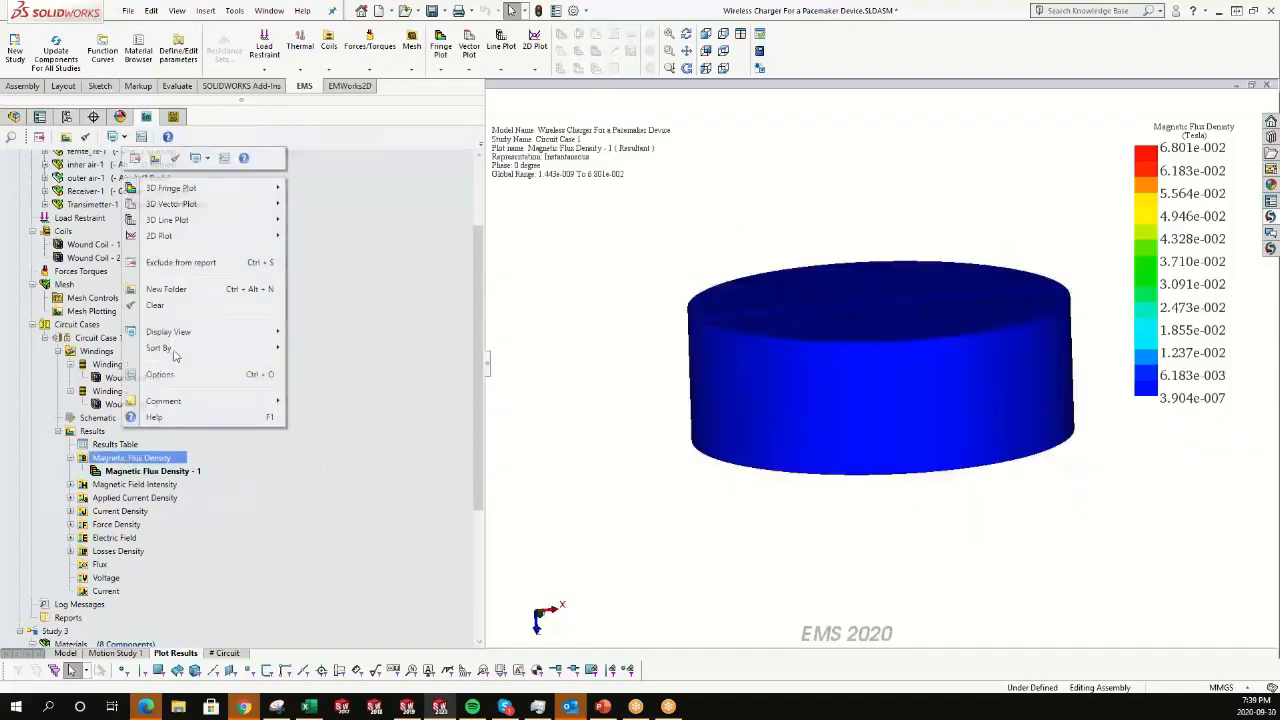
pyautogui.moveTo(212, 206)
pyautogui.click(323, 205)
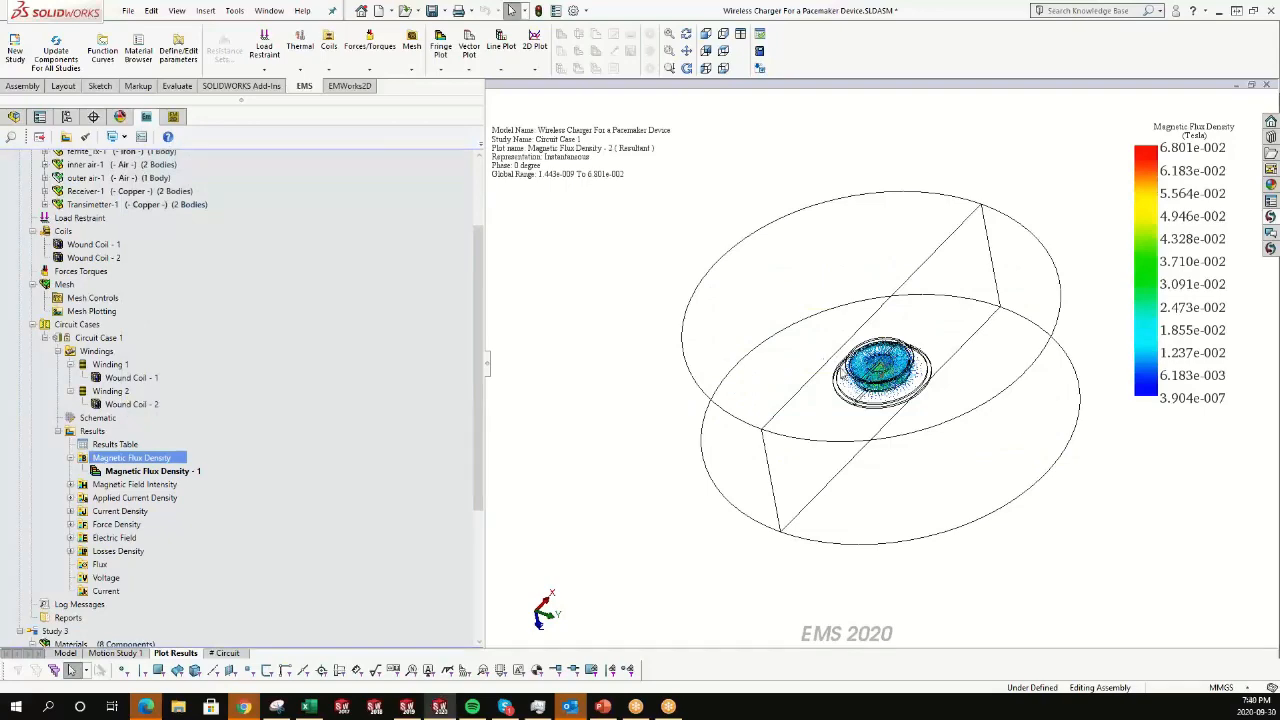
pyautogui.moveTo(944, 369); pyautogui.dragTo(945, 368, button='middle')
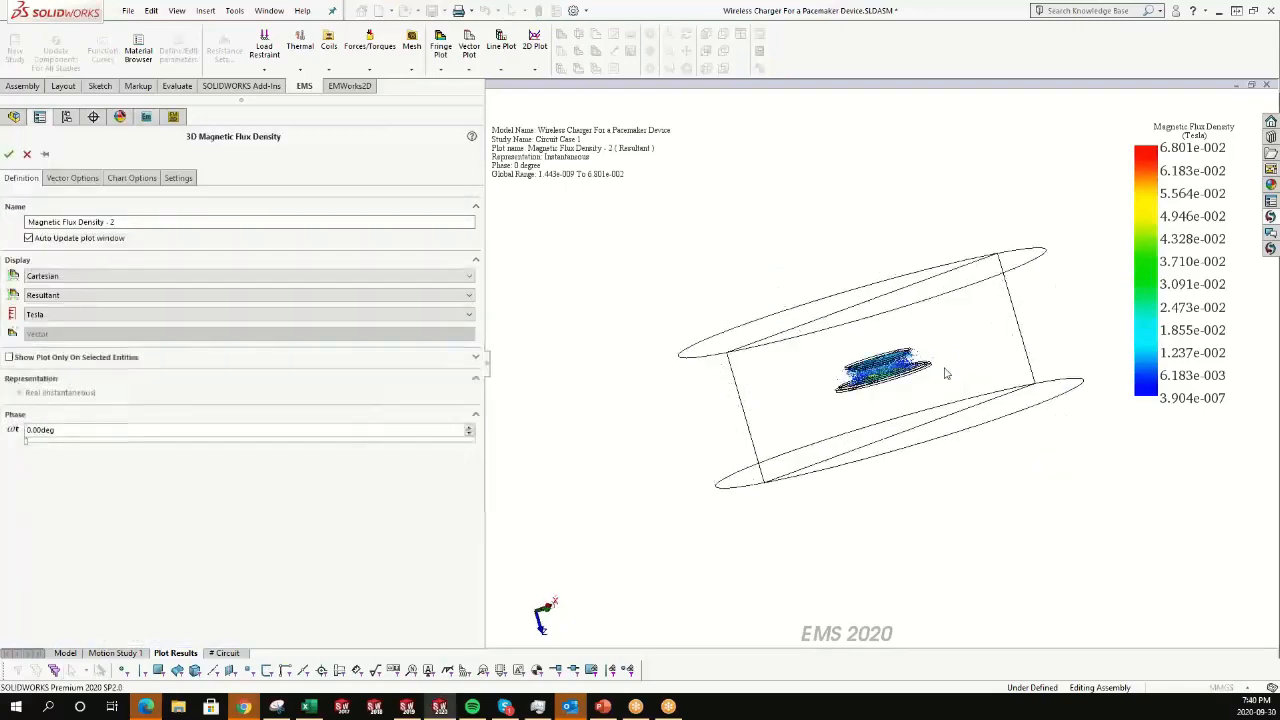
pyautogui.scroll(-6, 945, 373)
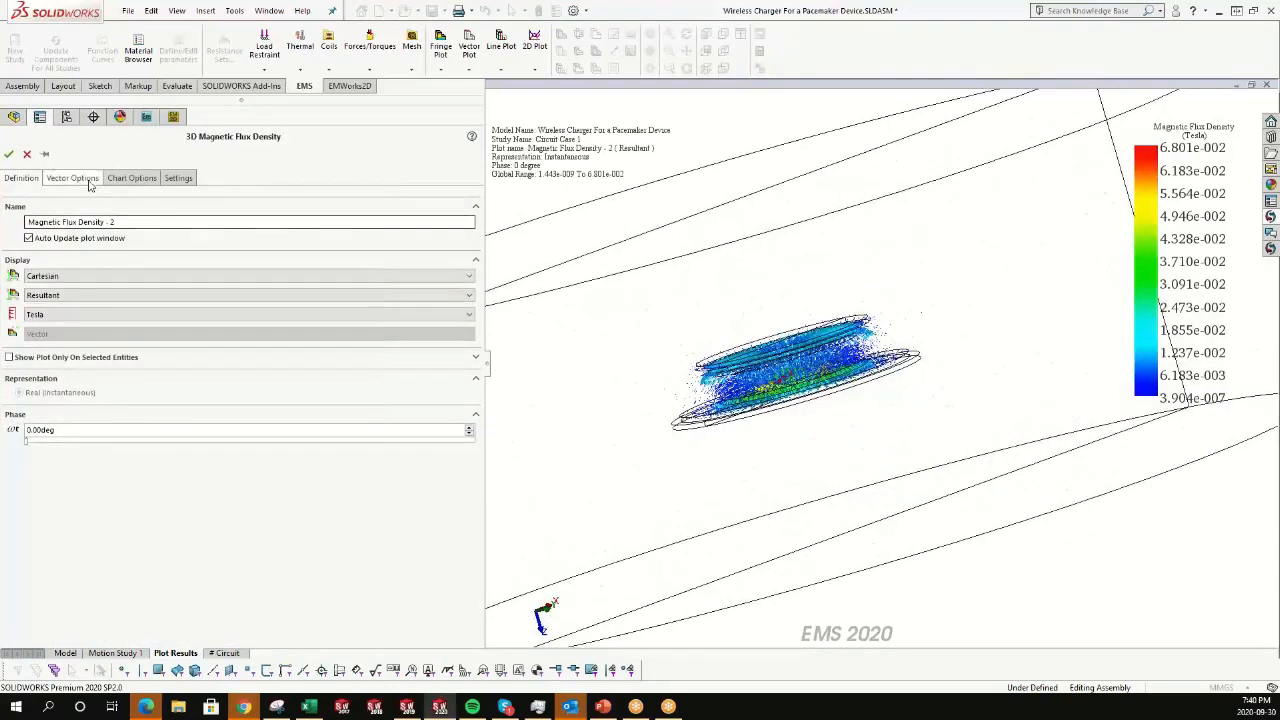
pyautogui.click(9, 154)
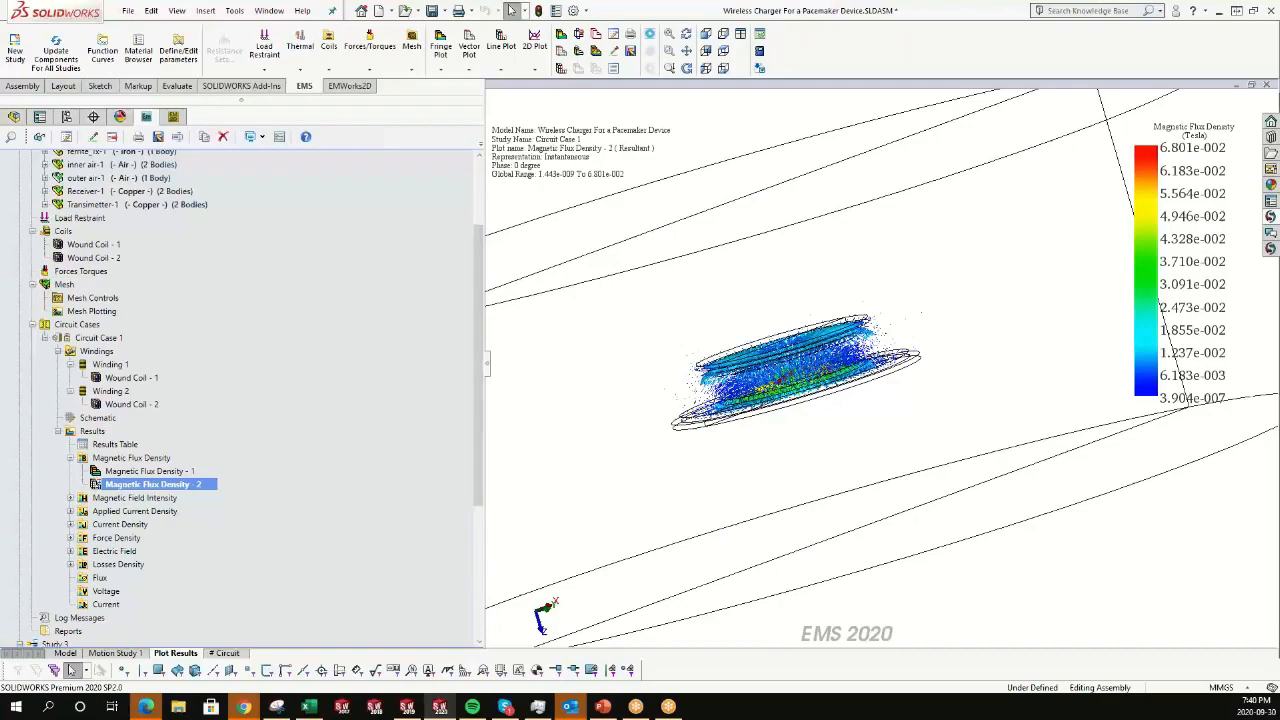
# Switch to the PowerPoint presentation and advance to the Conclusion slide.
pyautogui.click(603, 706)
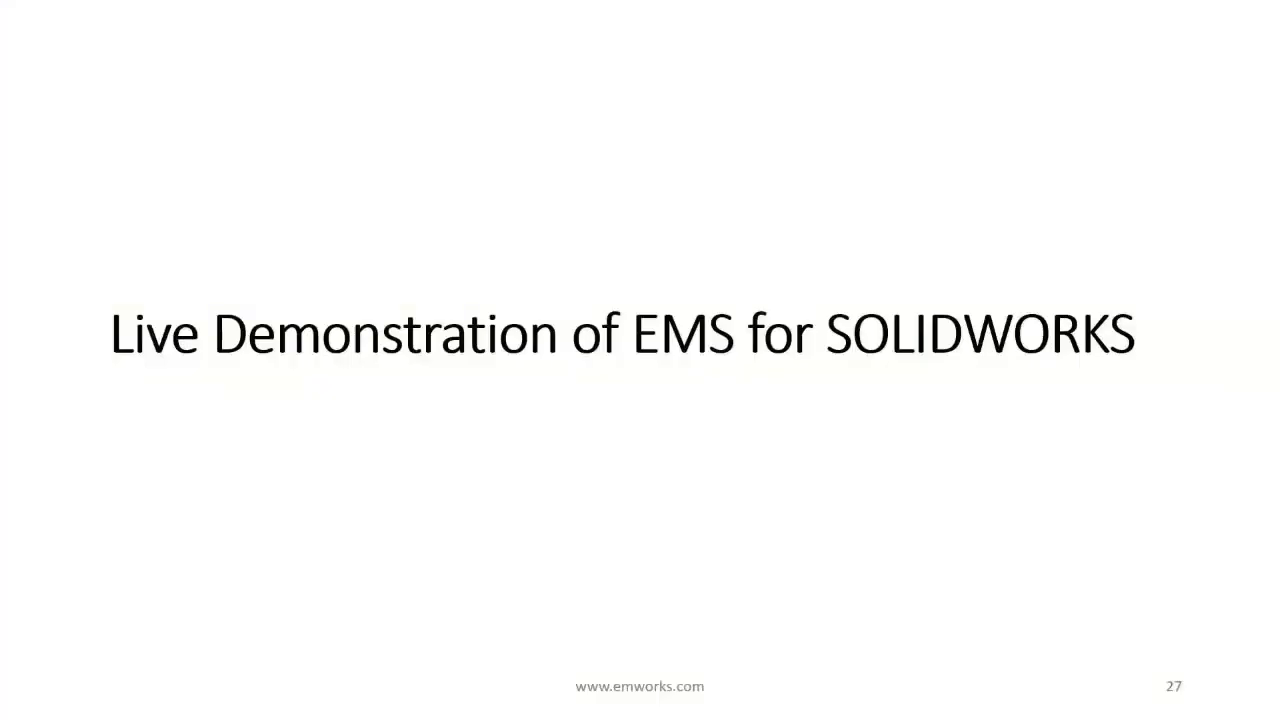
pyautogui.press('Right')
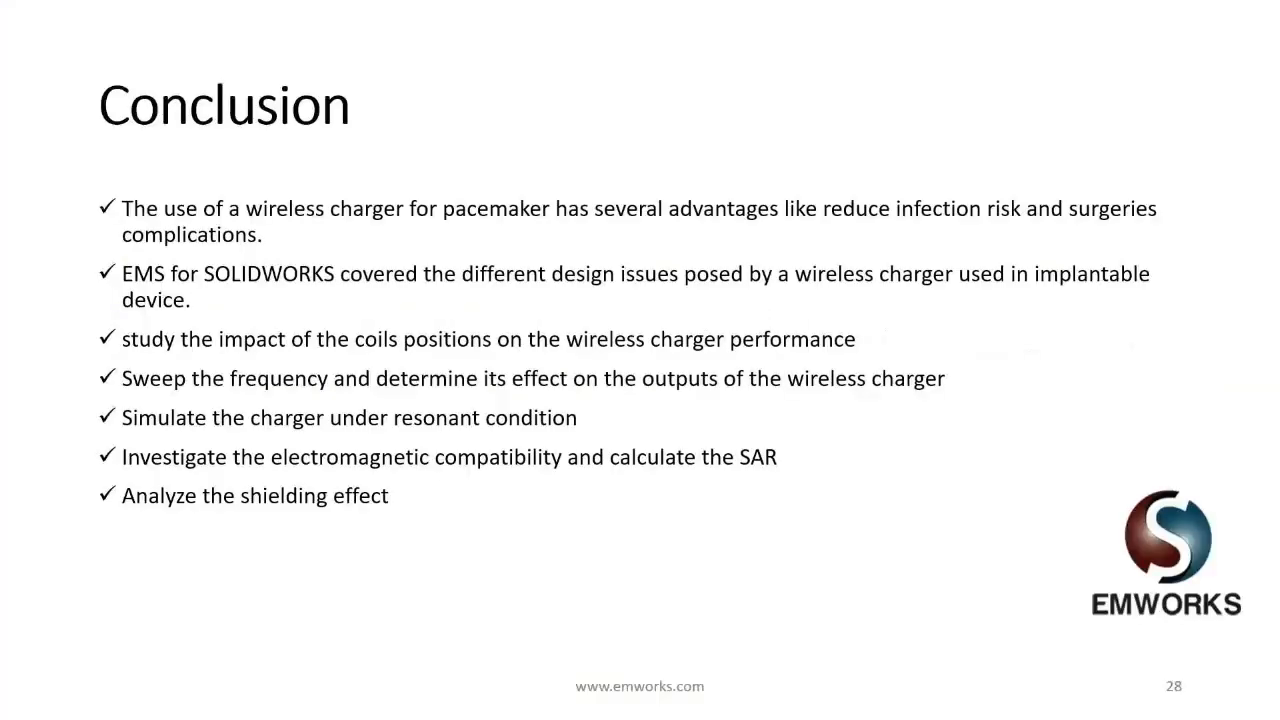